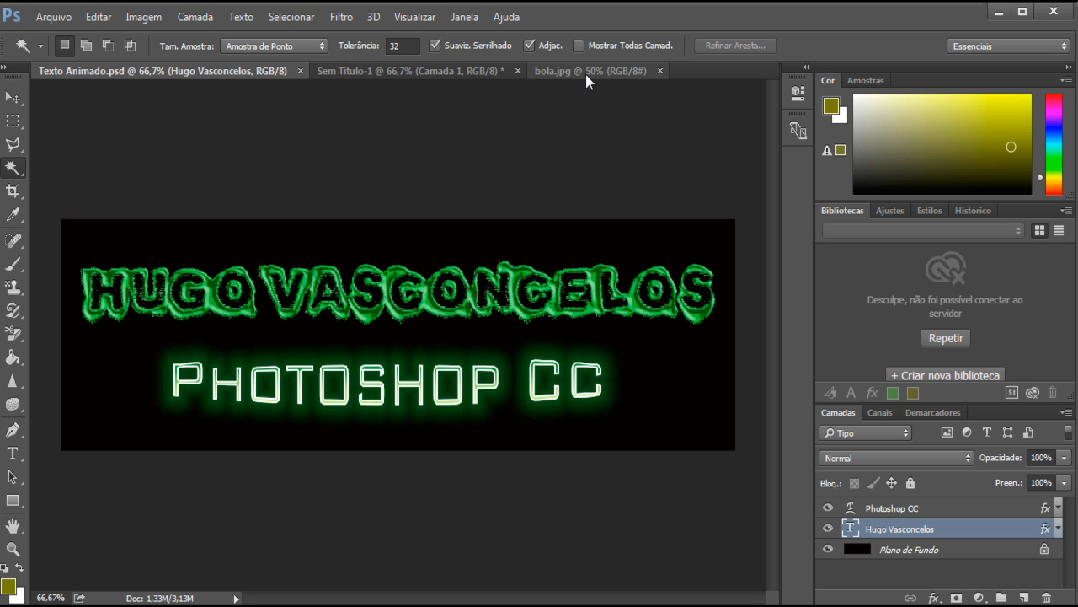
- Create a library named "Efeitos" and add the ball layer Camada 1 from Sem Título-1 to it as a graphic
{"action": "left_click", "coordinate": [586, 71]}
{"action": "left_click", "coordinate": [410, 71]}
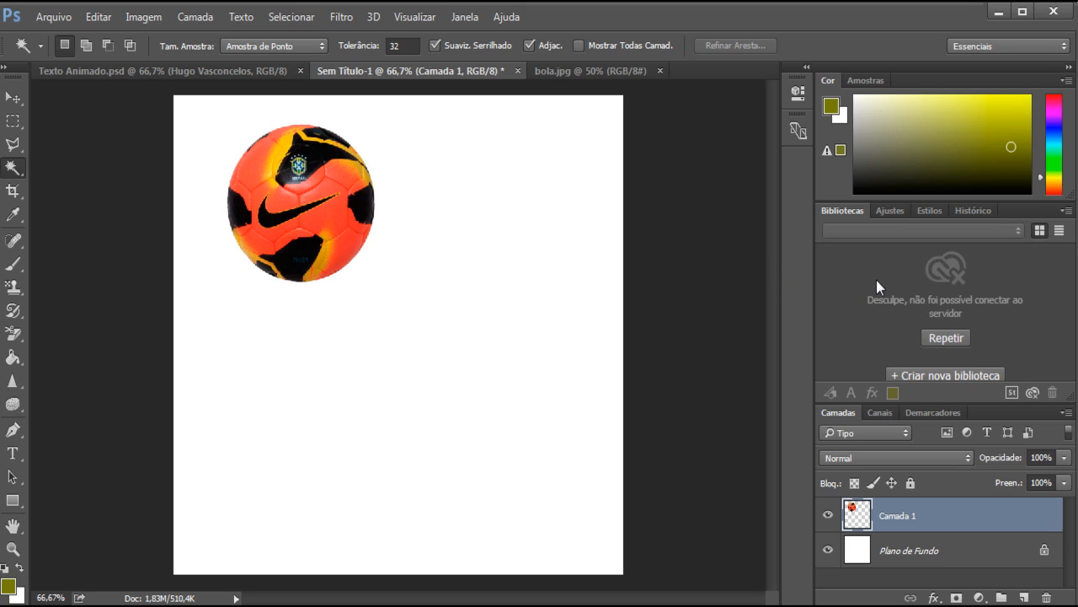
{"action": "left_click", "coordinate": [933, 374]}
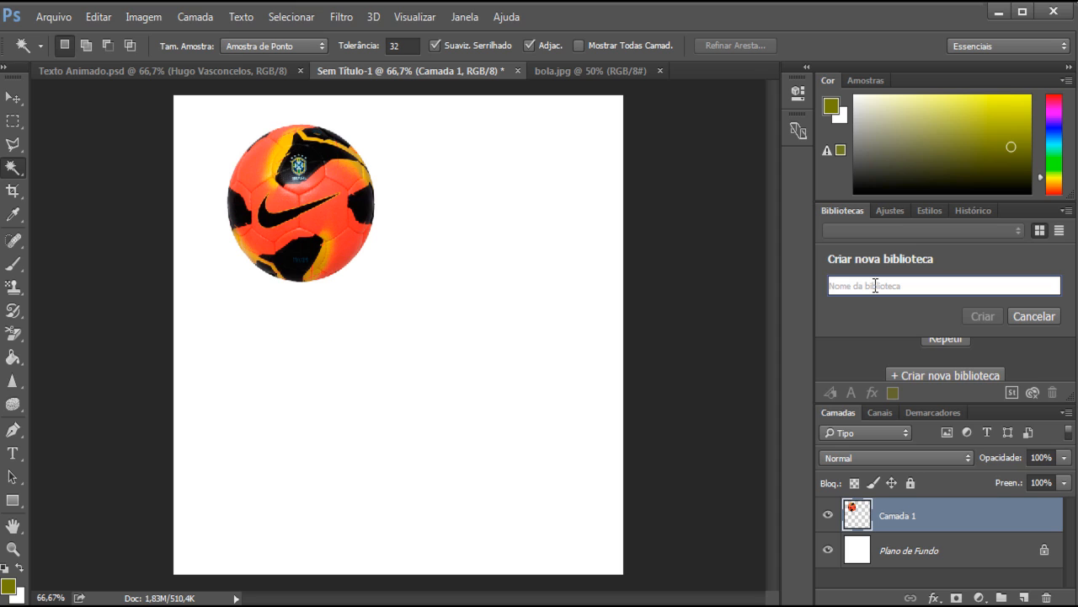
{"action": "type", "text": "Efeitos"}
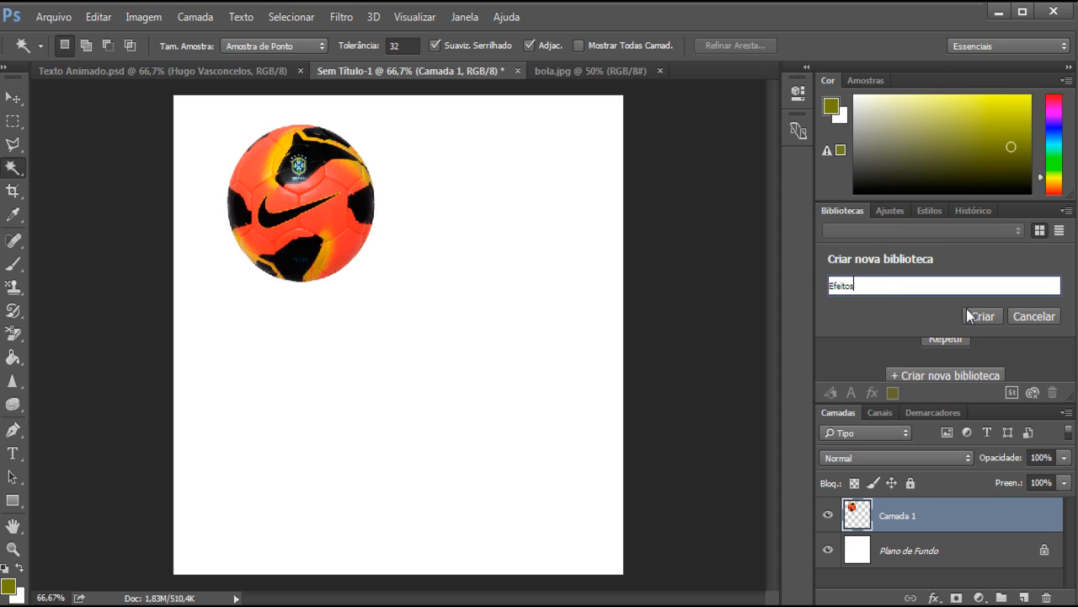
{"action": "left_click", "coordinate": [979, 316]}
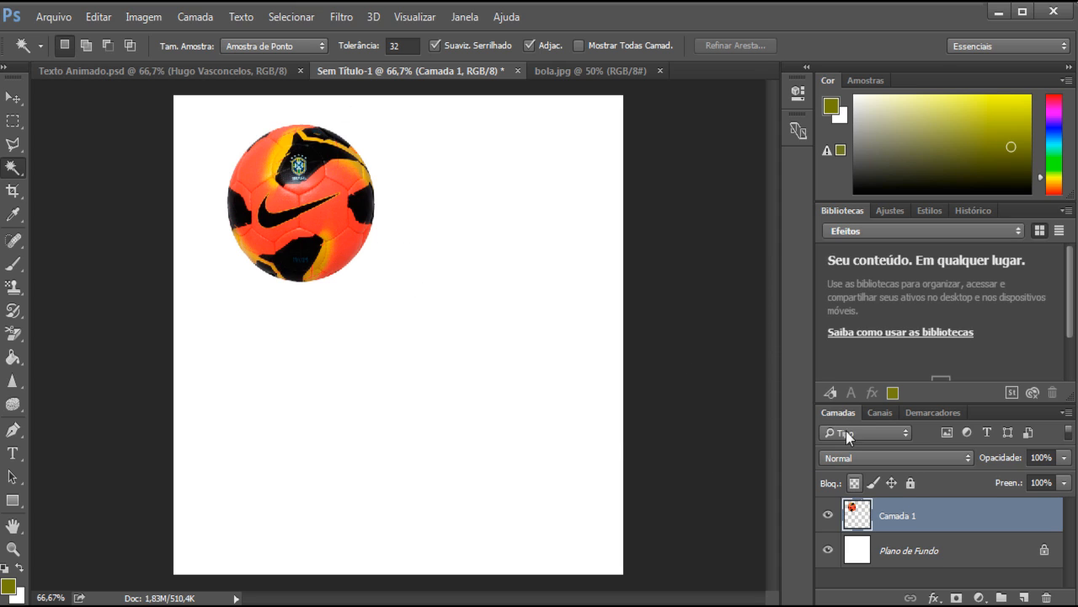
{"action": "left_click", "coordinate": [831, 397]}
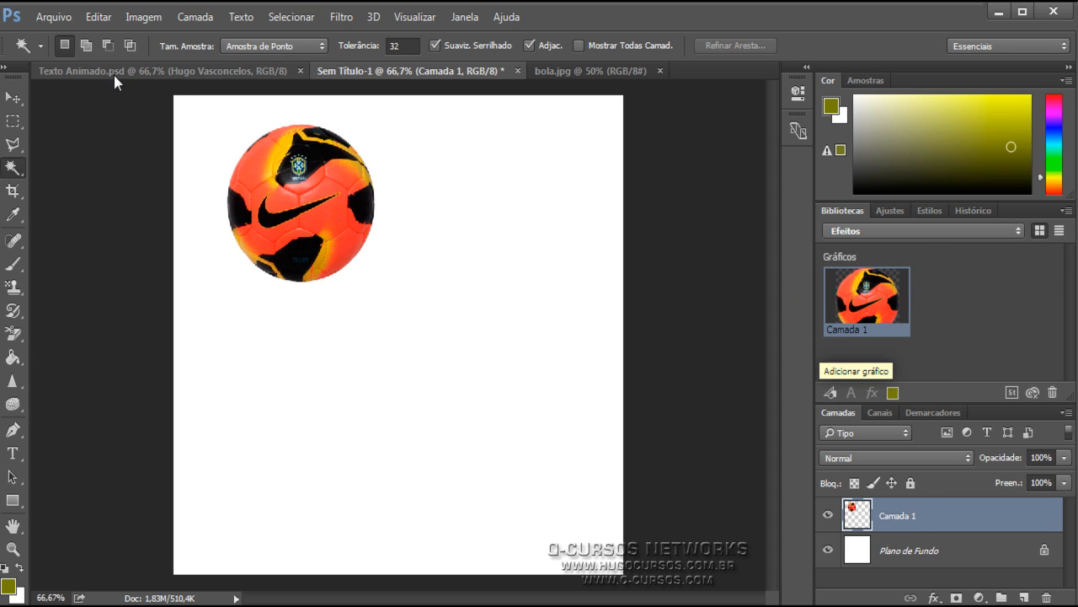
- Add the character style and layer style of the "Photoshop CC" text layer in Texto Animado.psd to the Efeitos library
{"action": "left_click", "coordinate": [145, 72]}
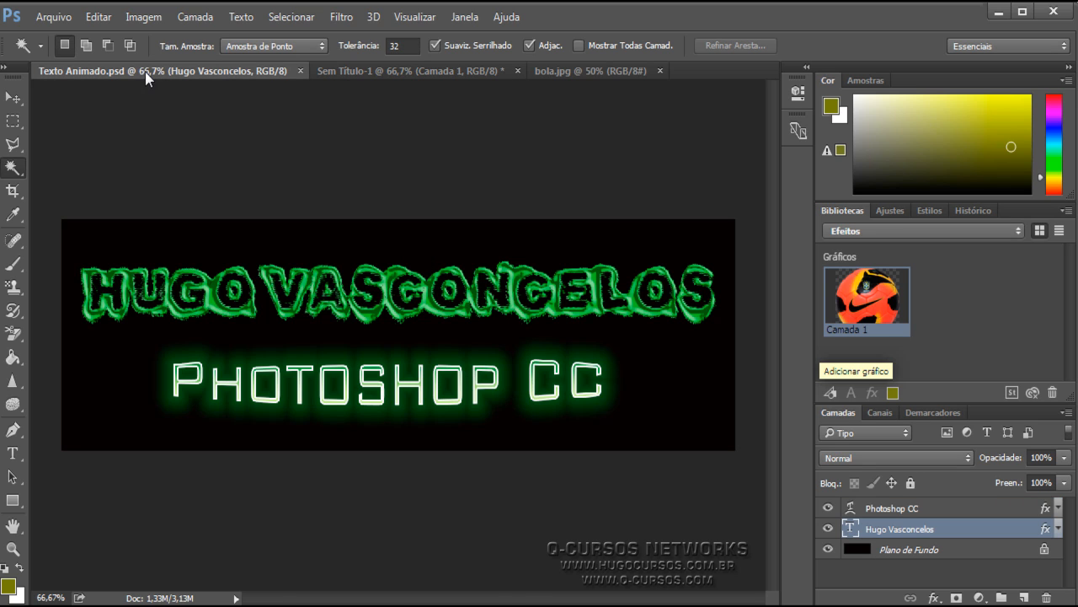
{"action": "left_click", "coordinate": [893, 511]}
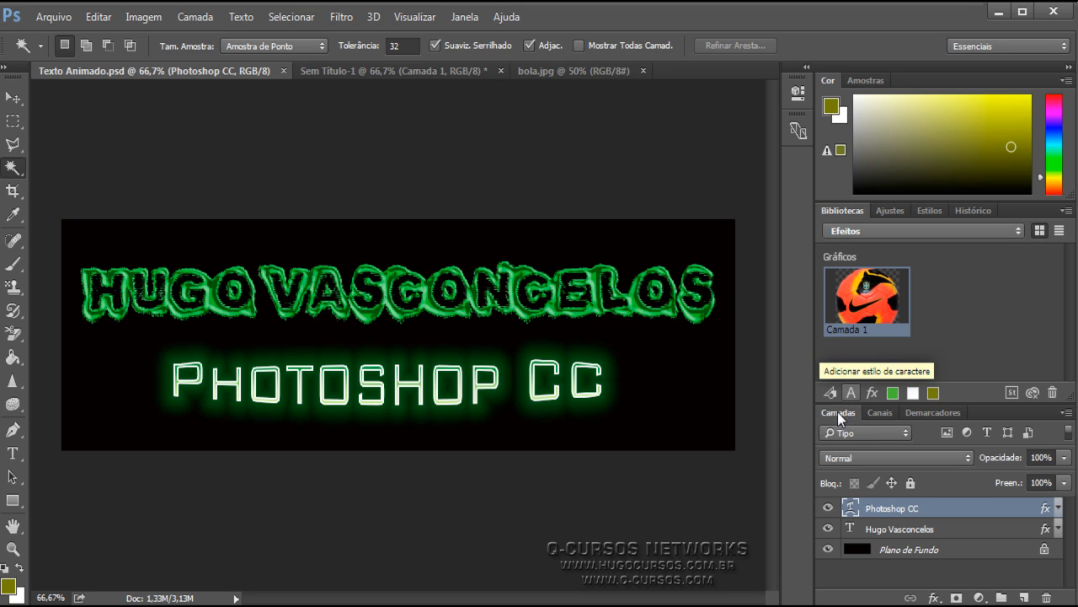
{"action": "left_click", "coordinate": [850, 392]}
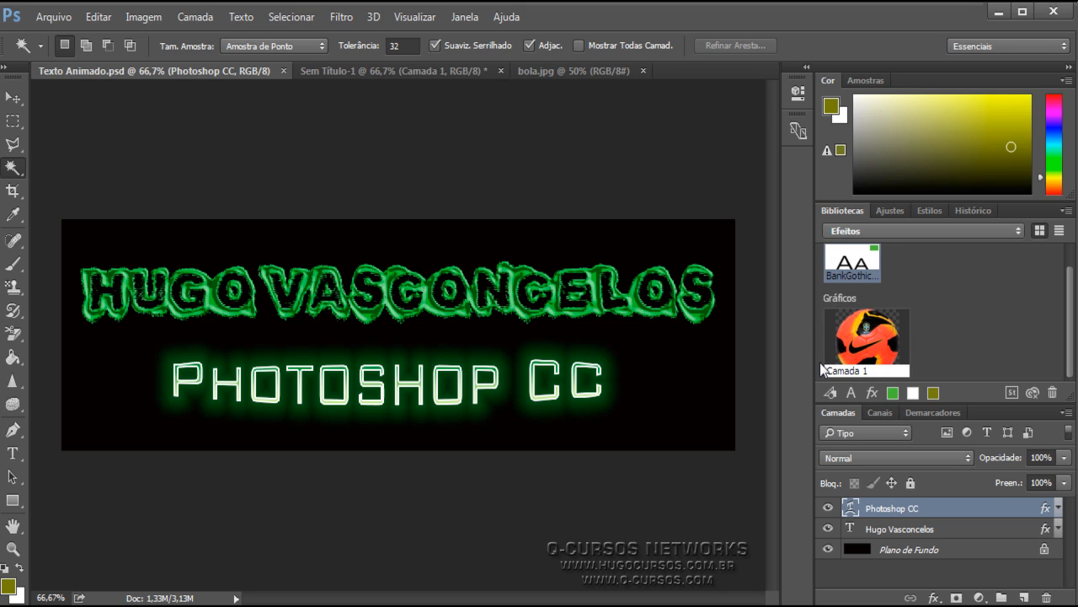
{"action": "left_click", "coordinate": [874, 393]}
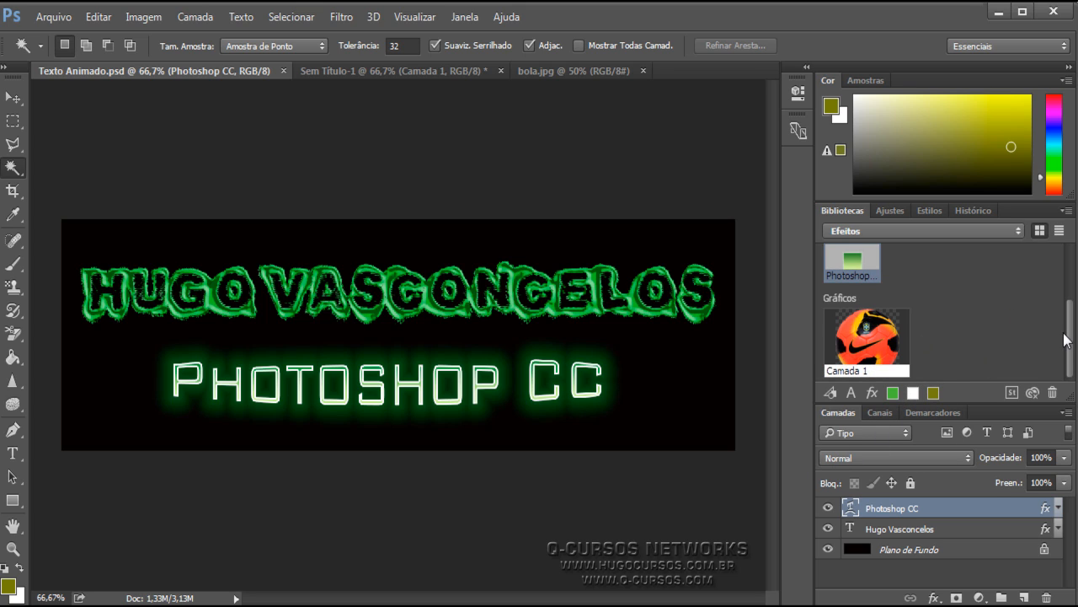
{"action": "left_click_drag", "start_coordinate": [1073, 335], "coordinate": [1072, 313]}
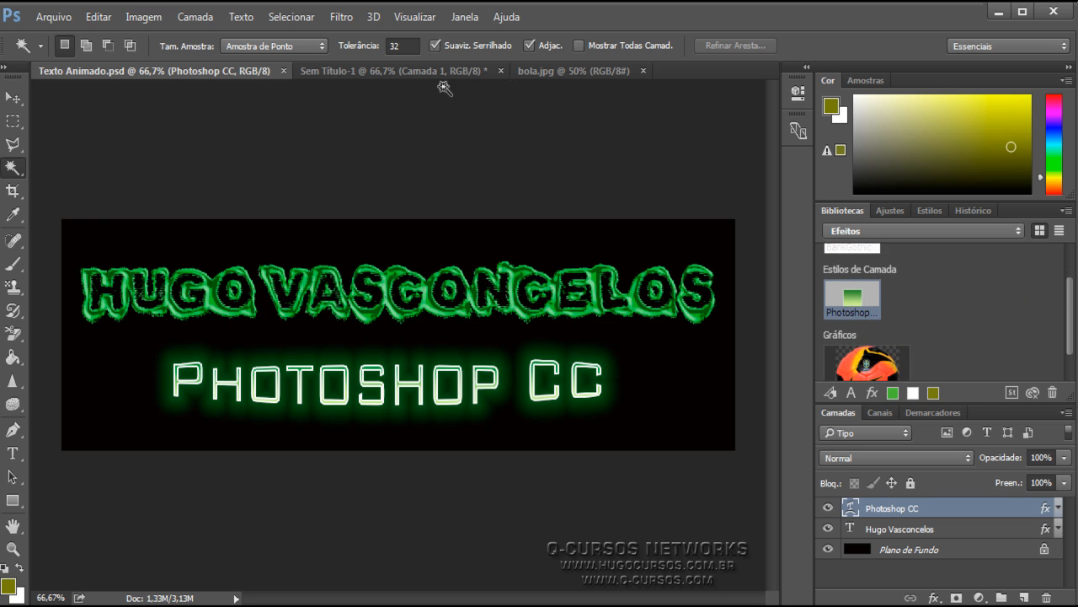
- Create a new 1200 × 1061 pixel document named "Panfleto" with a white background
{"action": "left_click", "coordinate": [539, 72]}
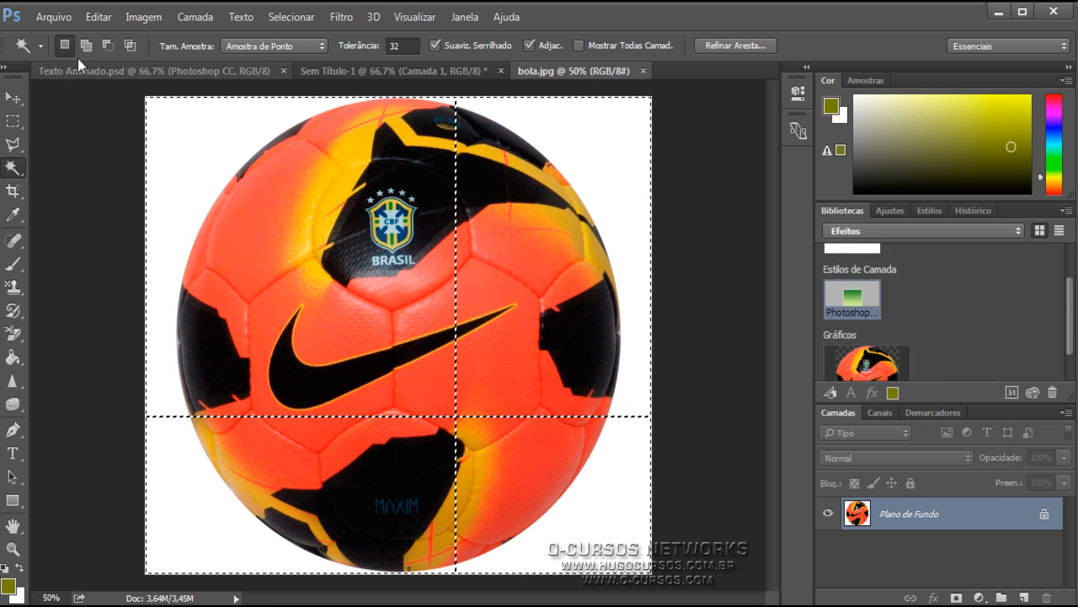
{"action": "left_click", "coordinate": [53, 16]}
{"action": "left_click", "coordinate": [67, 36]}
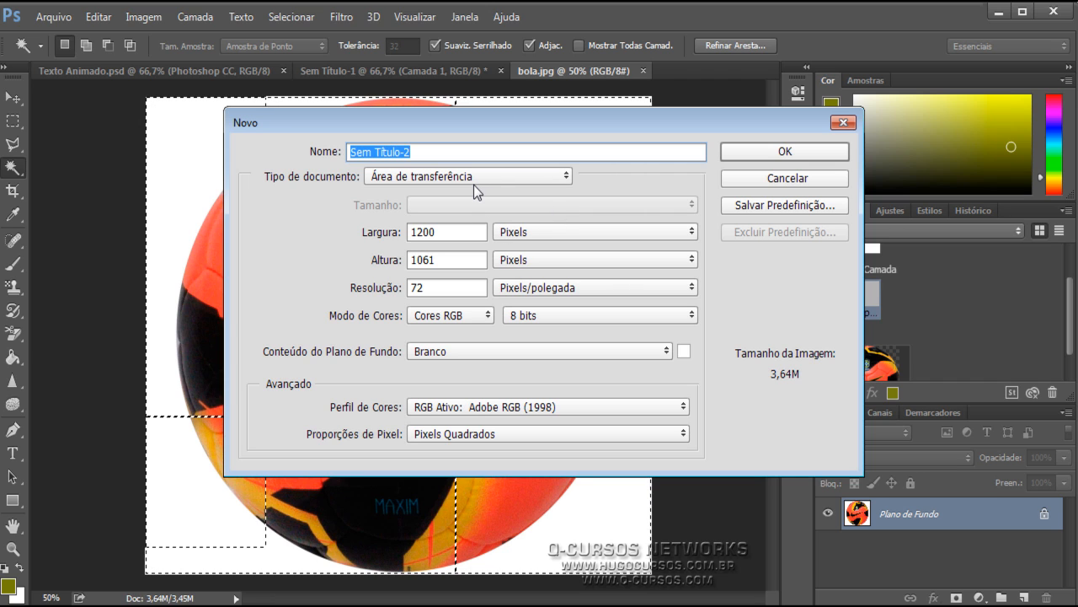
{"action": "type", "text": "Panfleto"}
{"action": "key", "text": "Return"}
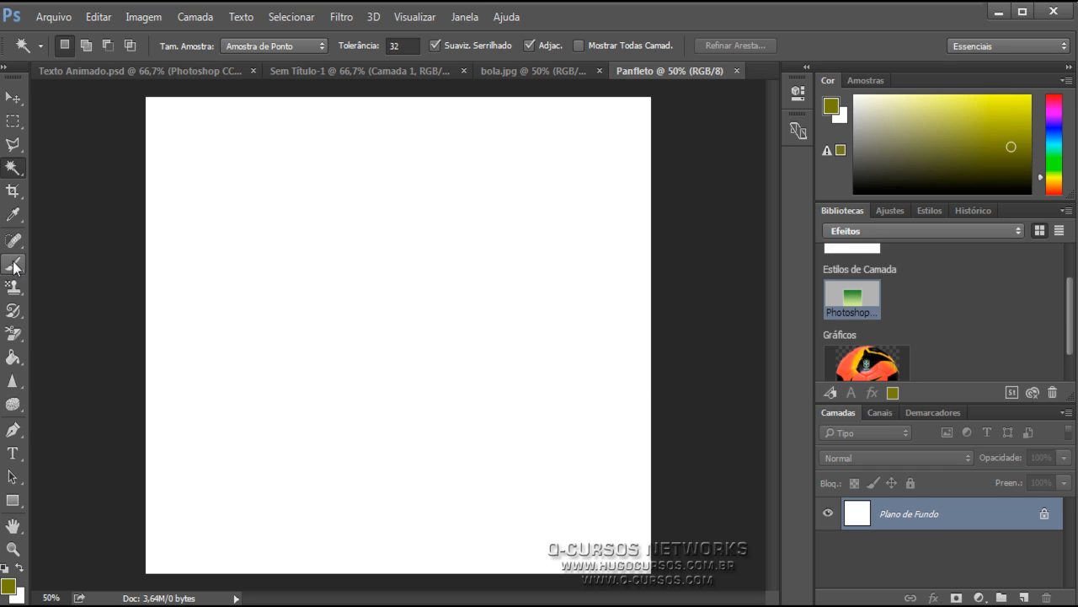
- Fill the Panfleto background with the default black foreground colour using the Paint Bucket tool
{"action": "left_click", "coordinate": [12, 357]}
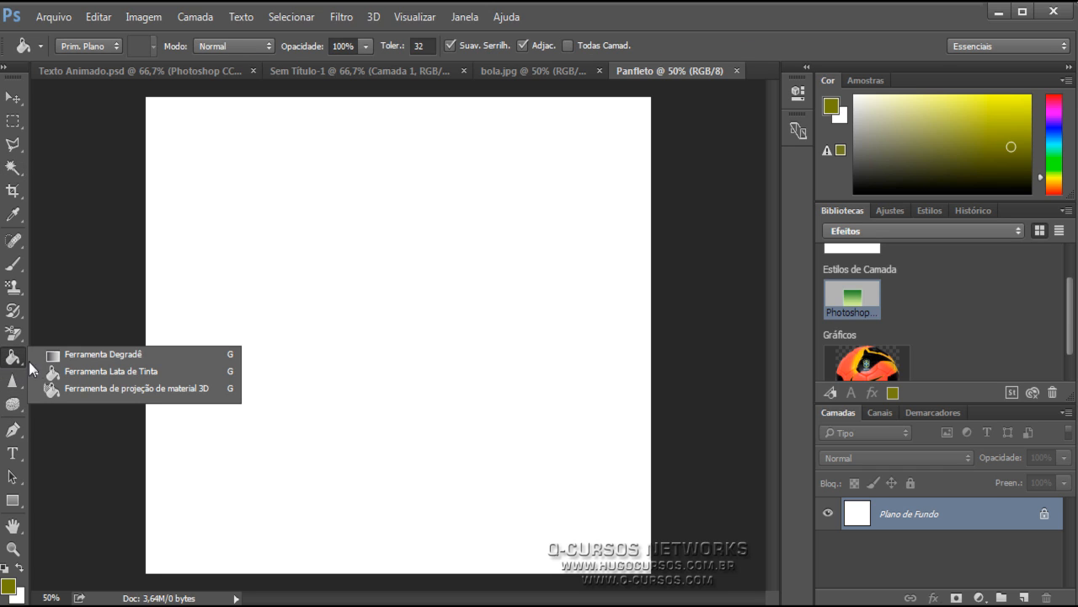
{"action": "left_click", "coordinate": [76, 370]}
{"action": "key", "text": "d"}
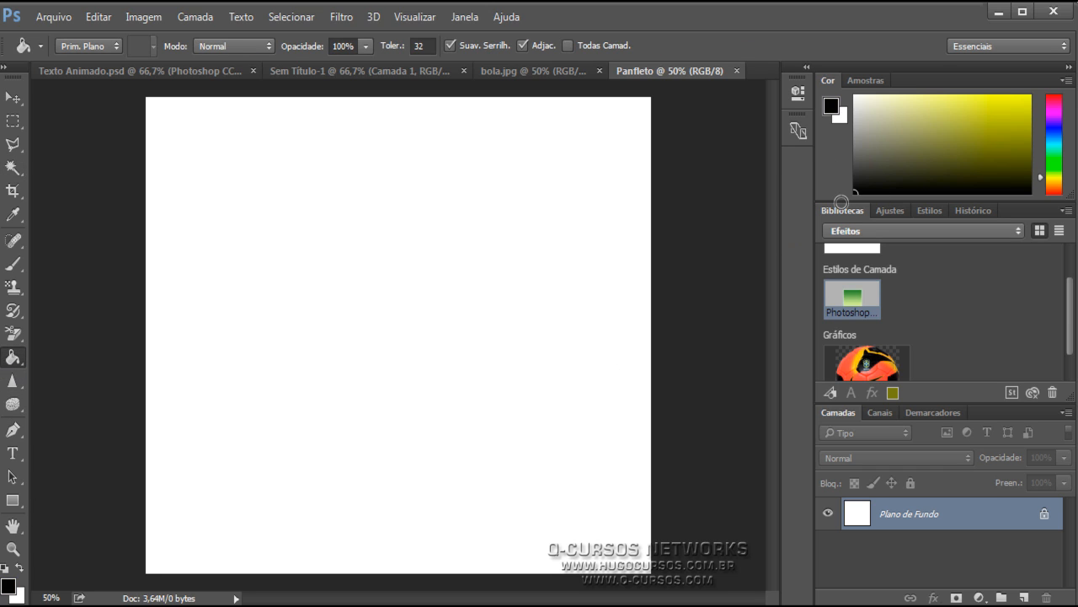
{"action": "left_click", "coordinate": [461, 398]}
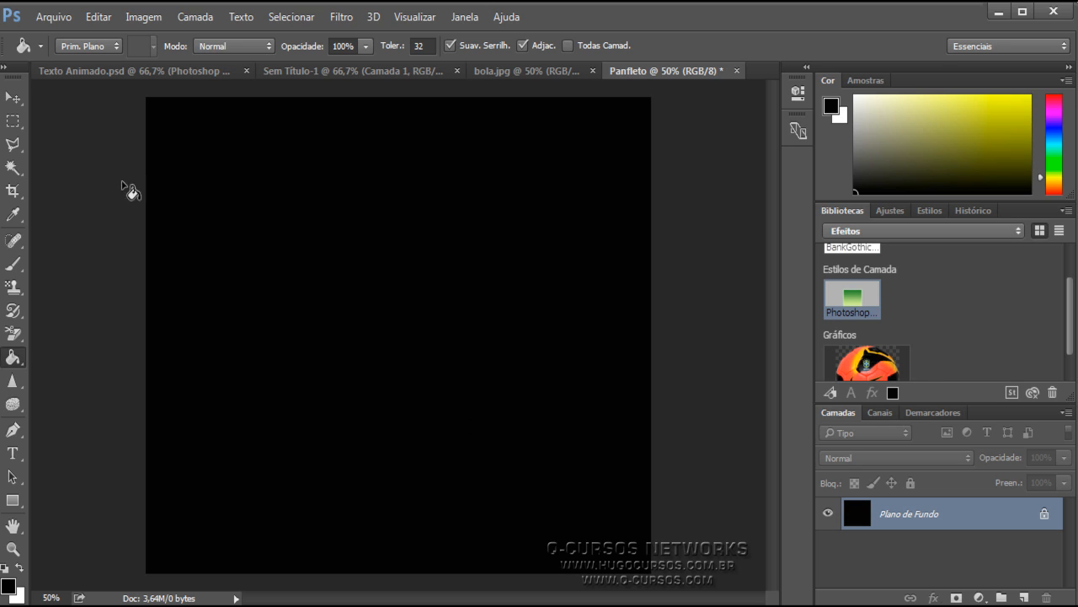
- Place the library's ball graphic in Panfleto, enlarge it to about 516%, and move it near the canvas's upper-left corner
{"action": "left_click", "coordinate": [13, 97]}
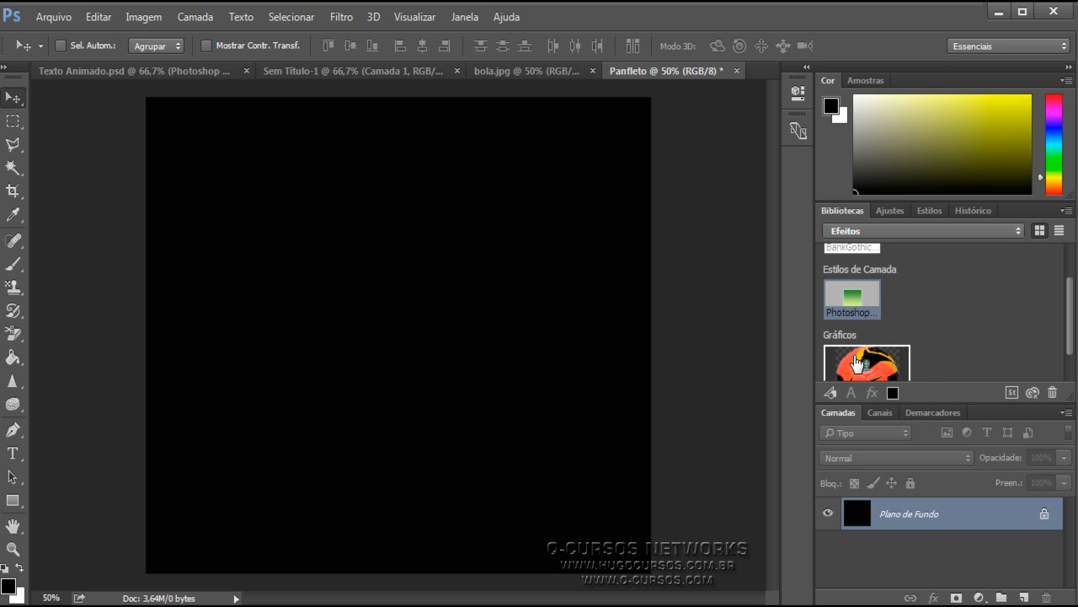
{"action": "left_click_drag", "start_coordinate": [863, 362], "coordinate": [210, 152]}
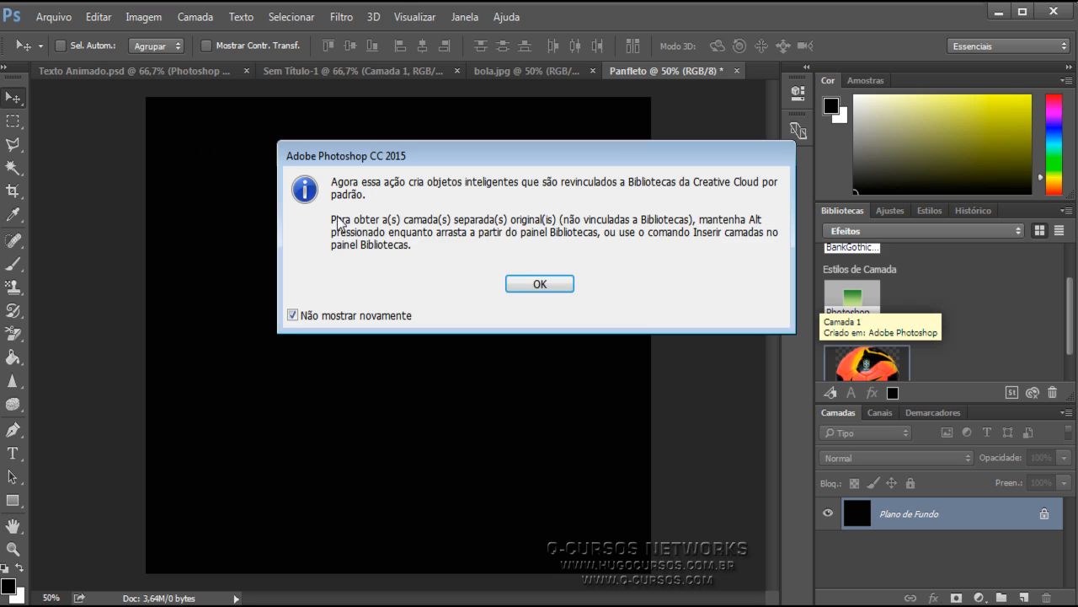
{"action": "left_click", "coordinate": [539, 282]}
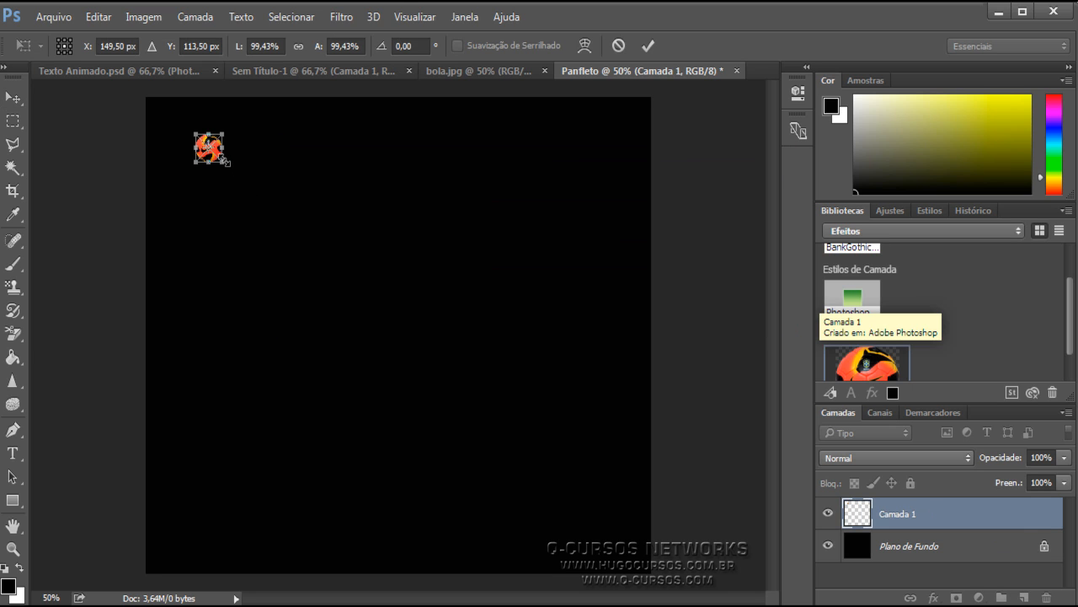
{"action": "left_click_drag", "start_coordinate": [226, 160], "coordinate": [334, 279]}
{"action": "key", "text": "Return"}
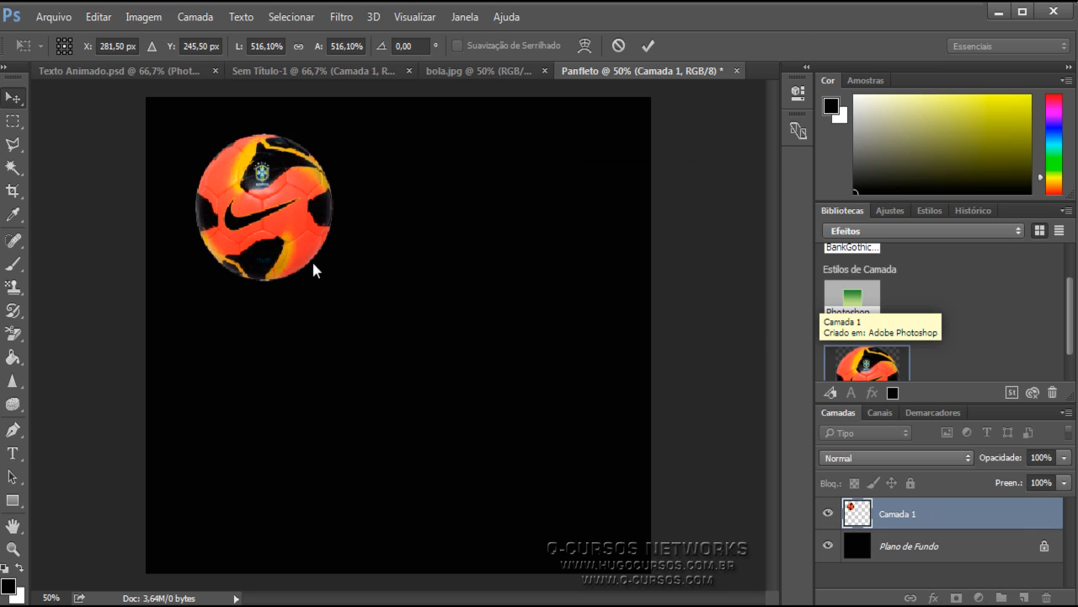
{"action": "left_click_drag", "start_coordinate": [303, 246], "coordinate": [263, 209]}
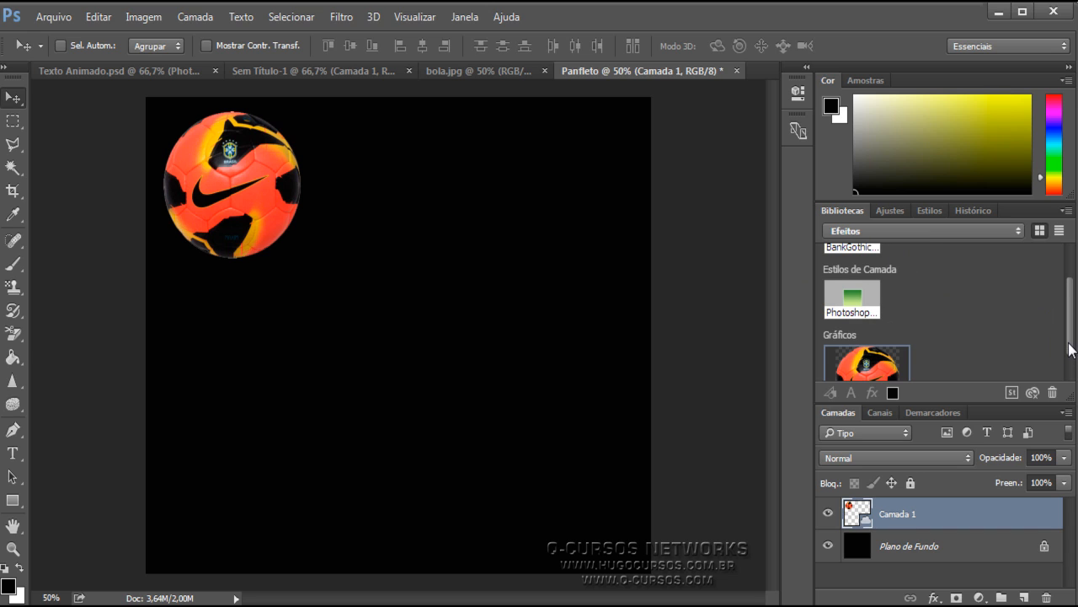
- Add the text "Escolinha de Futebol" in the lower half of the canvas with the Type tool
{"action": "scroll", "coordinate": [1072, 349], "scroll_direction": "up", "scroll_amount": 1}
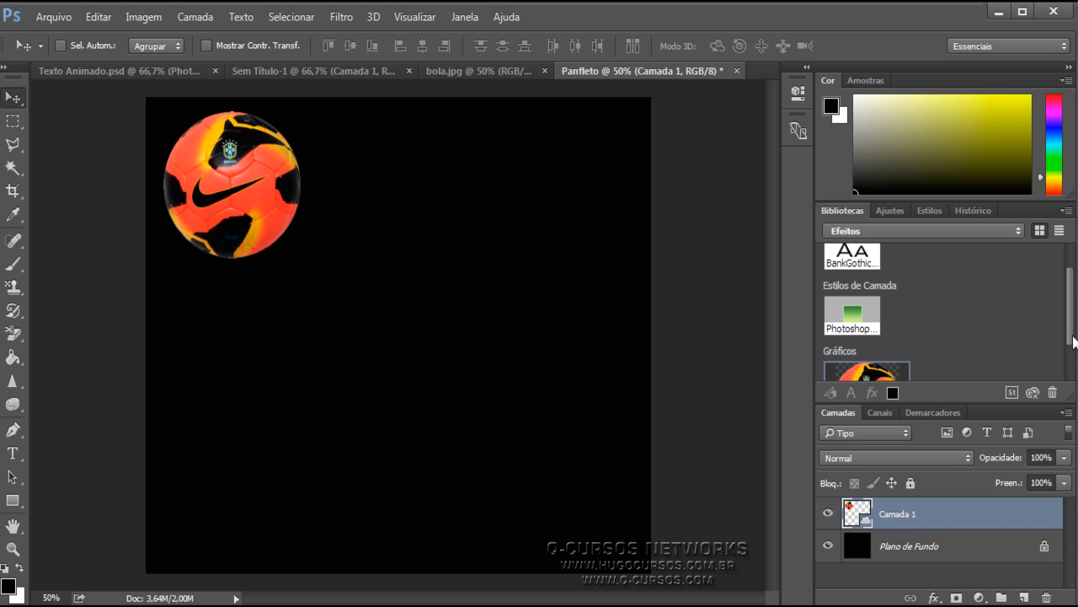
{"action": "scroll", "coordinate": [1074, 341], "scroll_direction": "up", "scroll_amount": 1}
{"action": "left_click", "coordinate": [13, 452]}
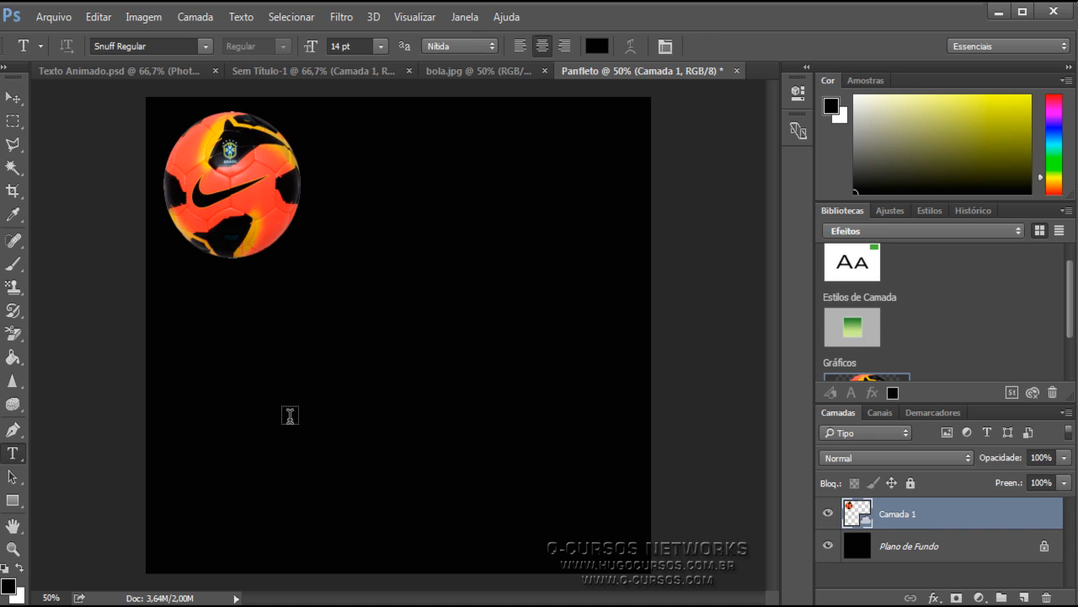
{"action": "left_click", "coordinate": [290, 415]}
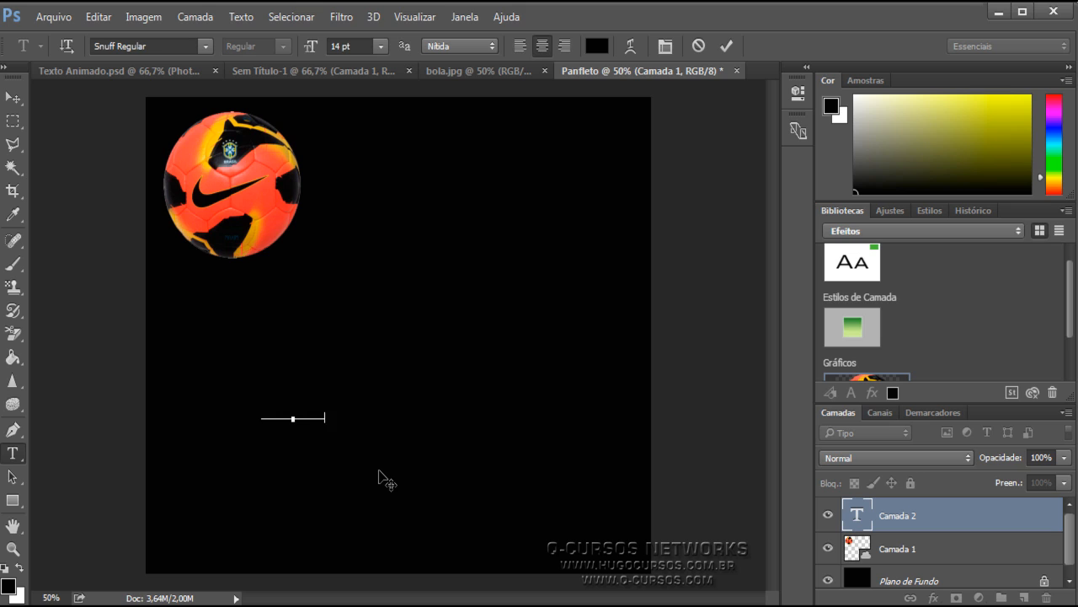
{"action": "type", "text": "..."}
{"action": "key", "text": "BackSpace"}
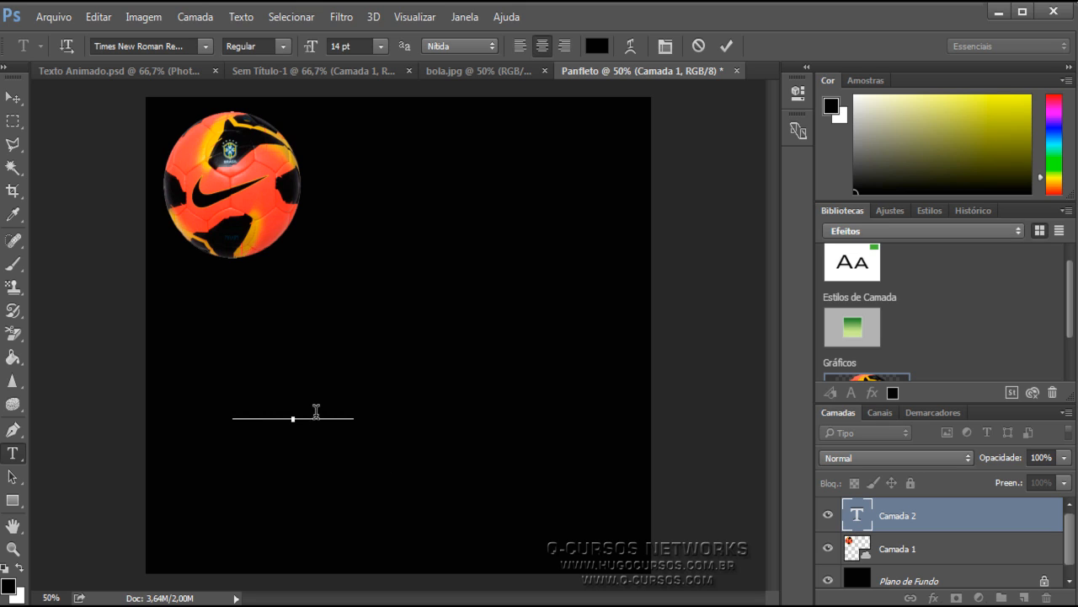
- Set the colour of the whole "Escolinha de Futebol" text to white (ffffff)
{"action": "triple_click", "coordinate": [316, 412]}
{"action": "left_click", "coordinate": [598, 46]}
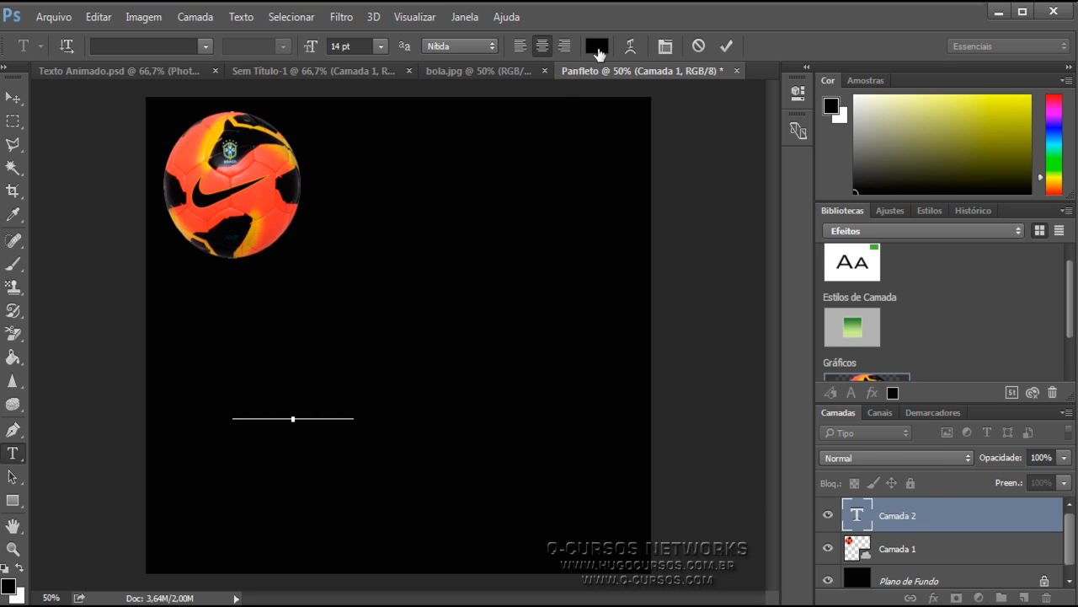
{"action": "type", "text": "ffffff"}
{"action": "left_click", "coordinate": [804, 203]}
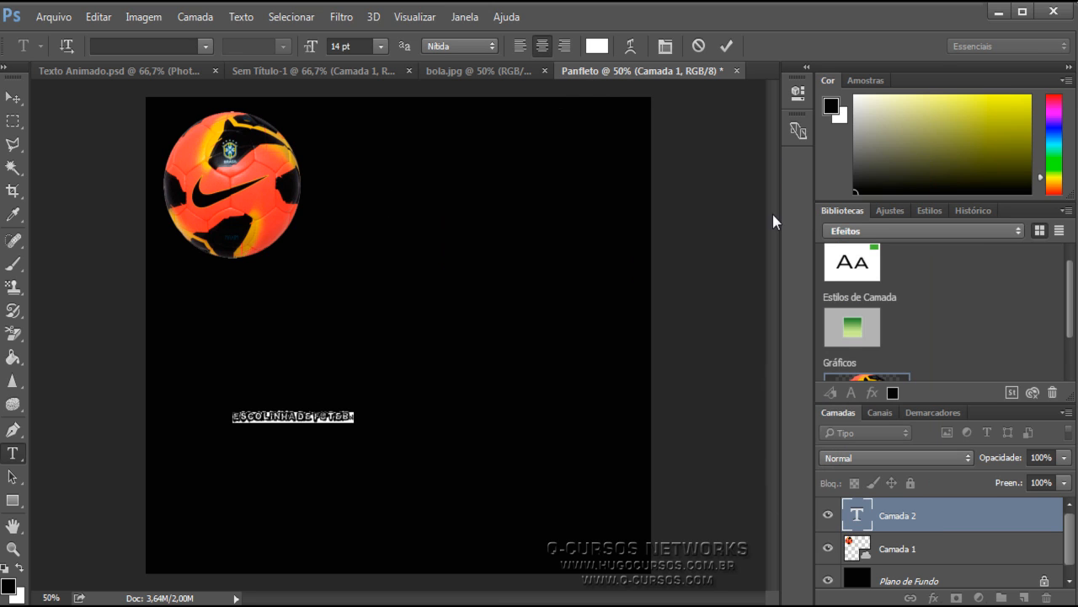
- Scale the "Escolinha de Futebol" text to about 319% and centre it horizontally on the canvas
{"action": "left_click", "coordinate": [13, 97]}
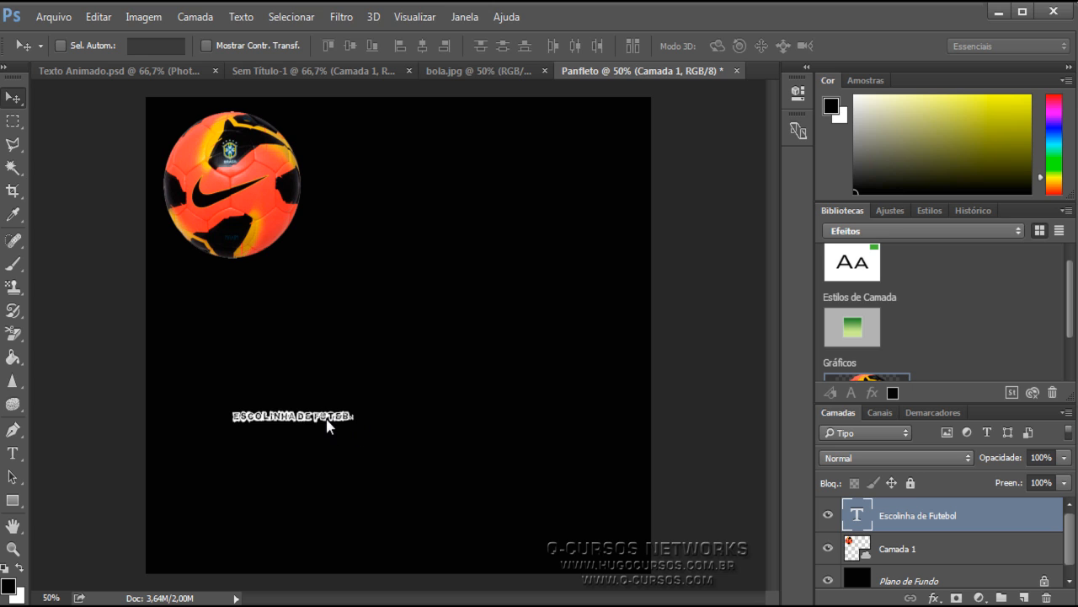
{"action": "key", "text": "ctrl+t"}
{"action": "left_click_drag", "start_coordinate": [356, 422], "coordinate": [635, 567]}
{"action": "left_click_drag", "start_coordinate": [508, 428], "coordinate": [477, 423]}
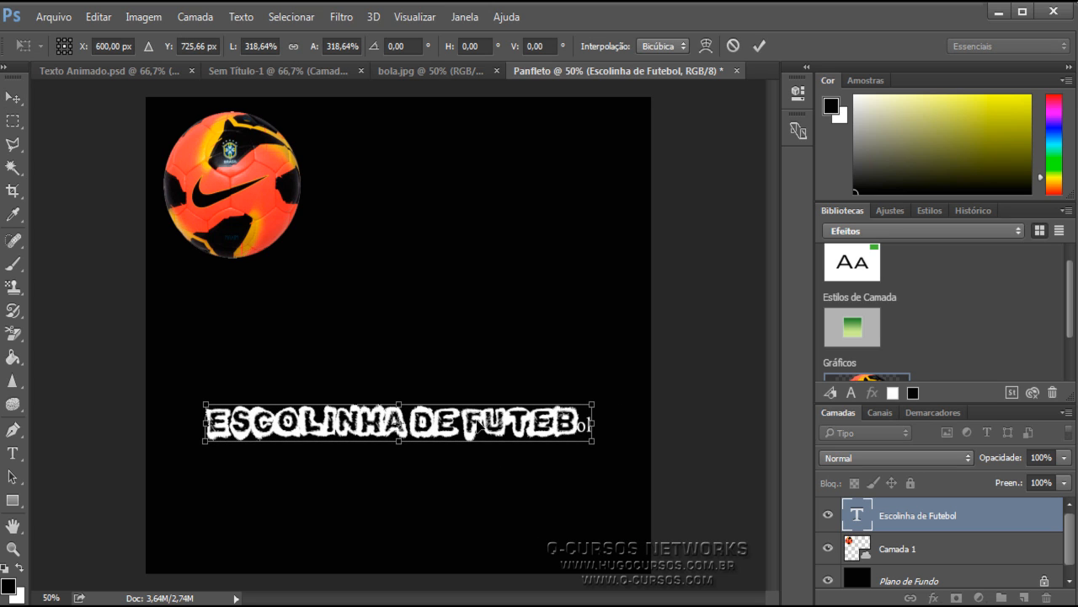
{"action": "key", "text": "Return"}
- Replace the final lowercase "ol" of the text with uppercase "OL" in the Snuff Regular font
{"action": "left_click", "coordinate": [13, 452]}
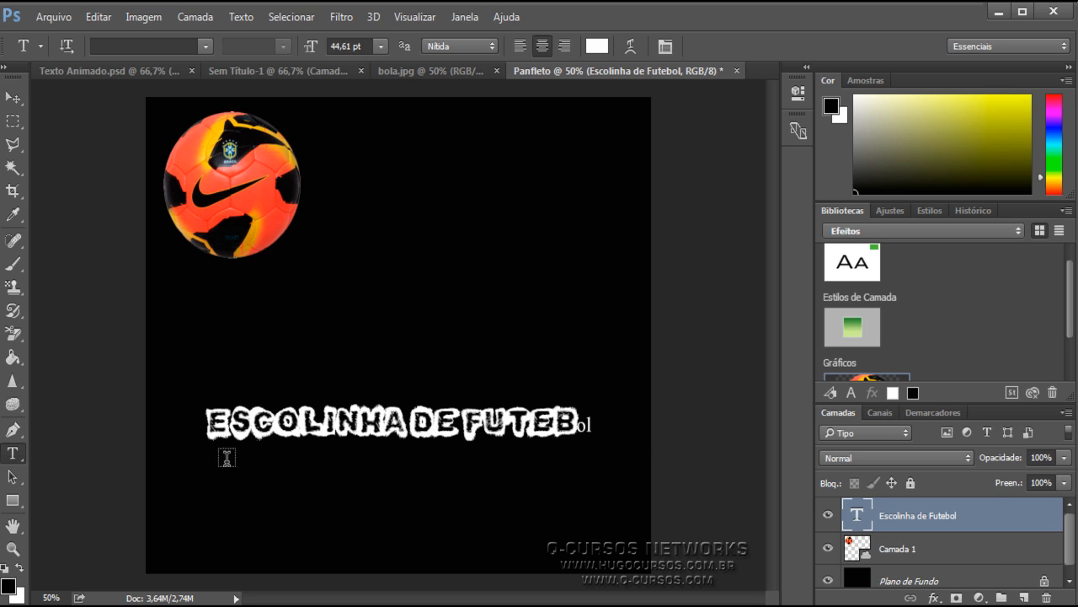
{"action": "left_click", "coordinate": [582, 425]}
{"action": "key", "text": "BackSpace"}
{"action": "key", "text": "BackSpace"}
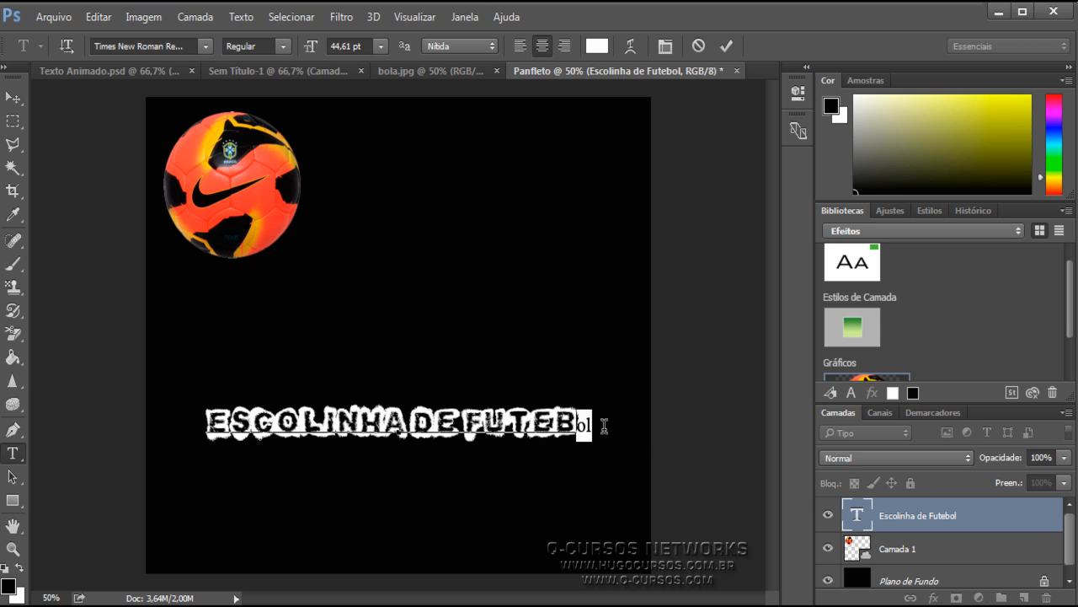
{"action": "type", "text": "OL"}
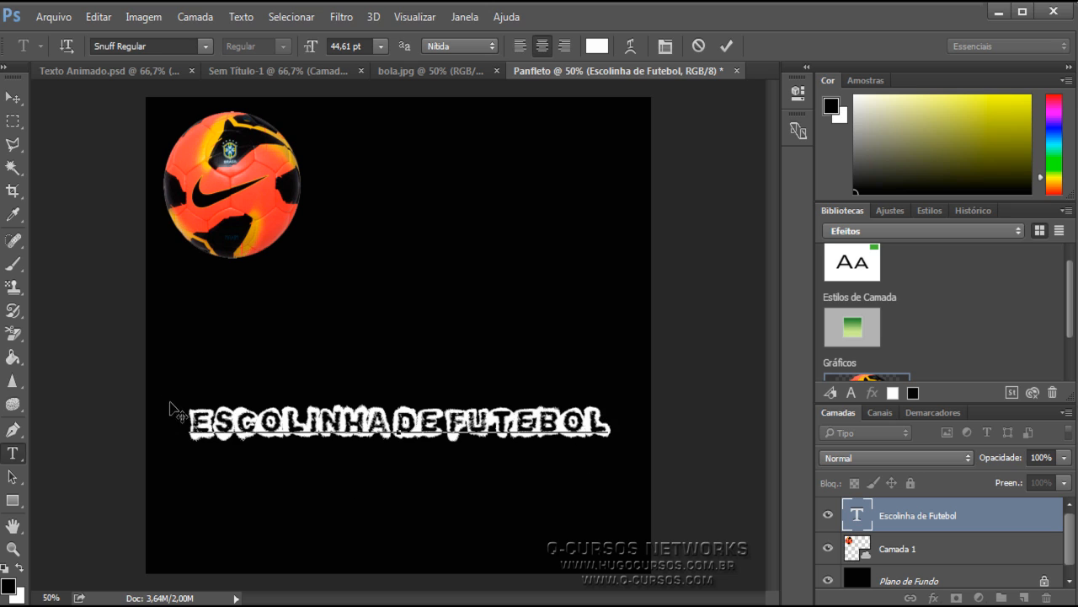
{"action": "left_click", "coordinate": [13, 97]}
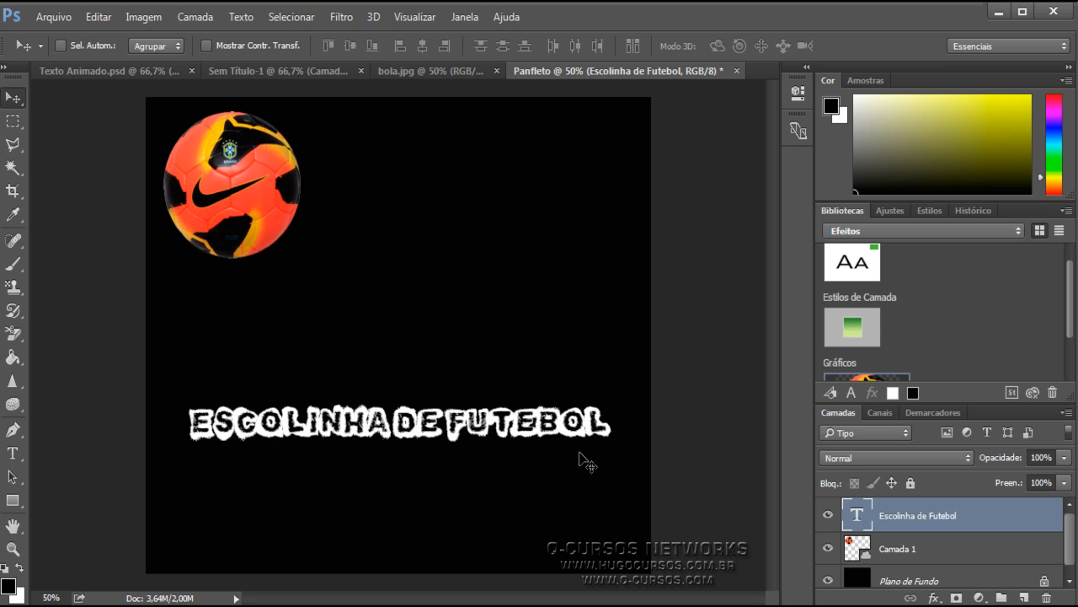
- Apply the BankGothic character style from the Efeitos library to the "Escolinha de Futebol" text layer
{"action": "left_click_drag", "start_coordinate": [1071, 325], "coordinate": [1074, 320]}
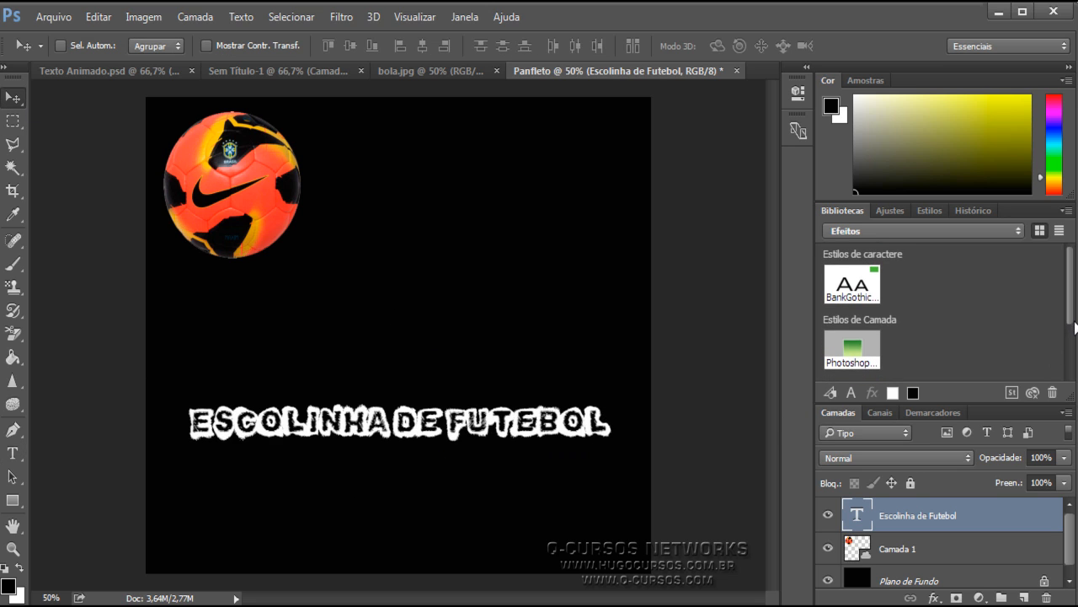
{"action": "left_click", "coordinate": [870, 280]}
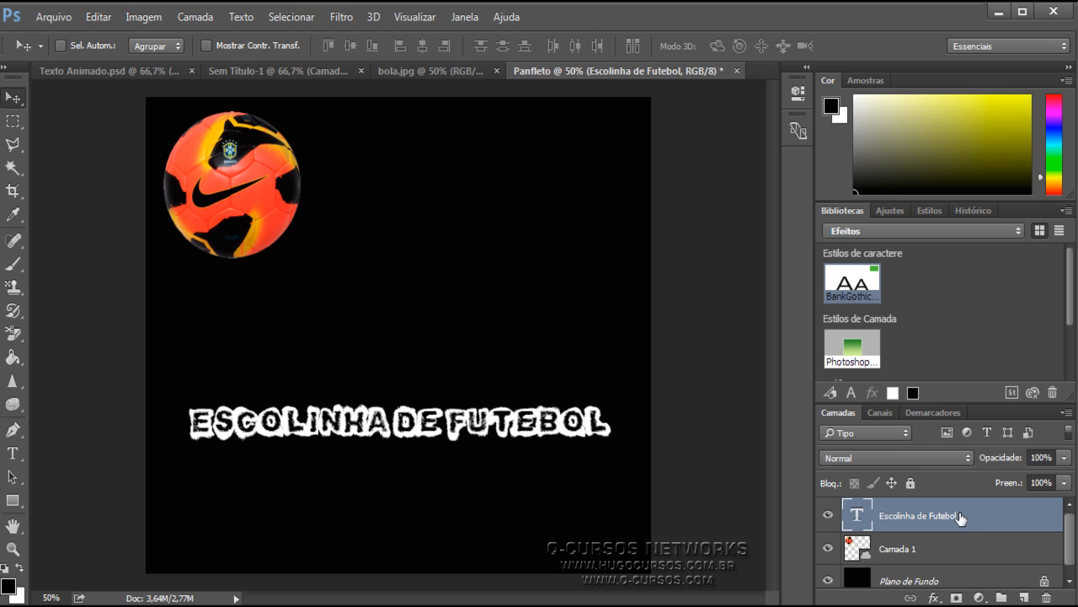
{"action": "mouse_move", "coordinate": [853, 283]}
{"action": "left_mouse_down"}
{"action": "mouse_move", "coordinate": [886, 295]}
{"action": "mouse_move", "coordinate": [865, 553]}
{"action": "mouse_move", "coordinate": [887, 541]}
{"action": "mouse_move", "coordinate": [843, 278]}
{"action": "mouse_move", "coordinate": [852, 289]}
{"action": "left_mouse_up"}
{"action": "left_click", "coordinate": [854, 289]}
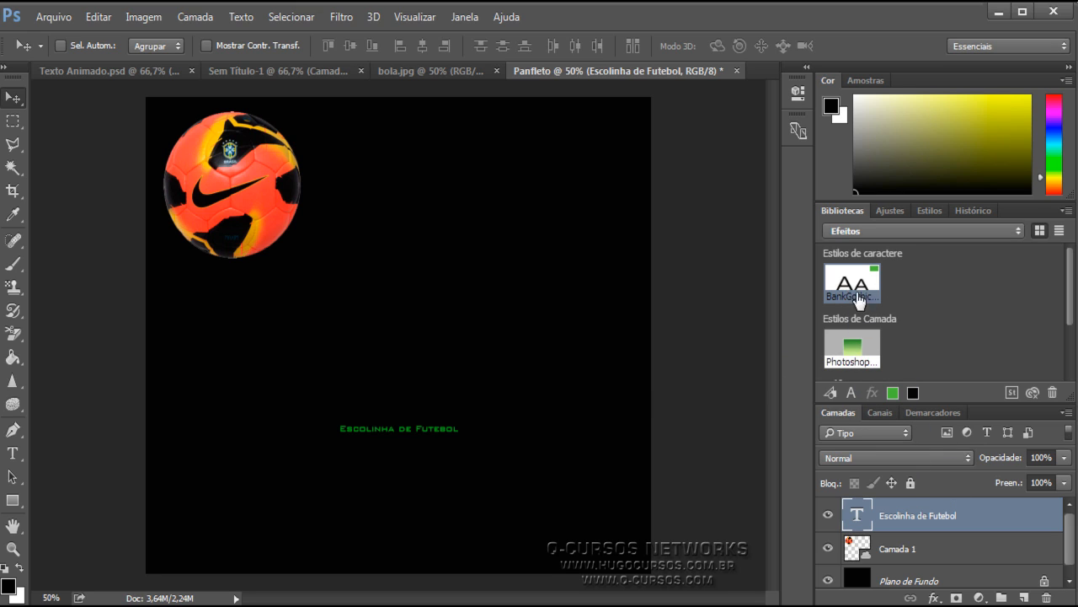
- Scale the "Escolinha de Futebol" text up to about 71.69 pt and reposition it near the horizontal middle of the canvas's lower half
{"action": "key", "text": "ctrl+t"}
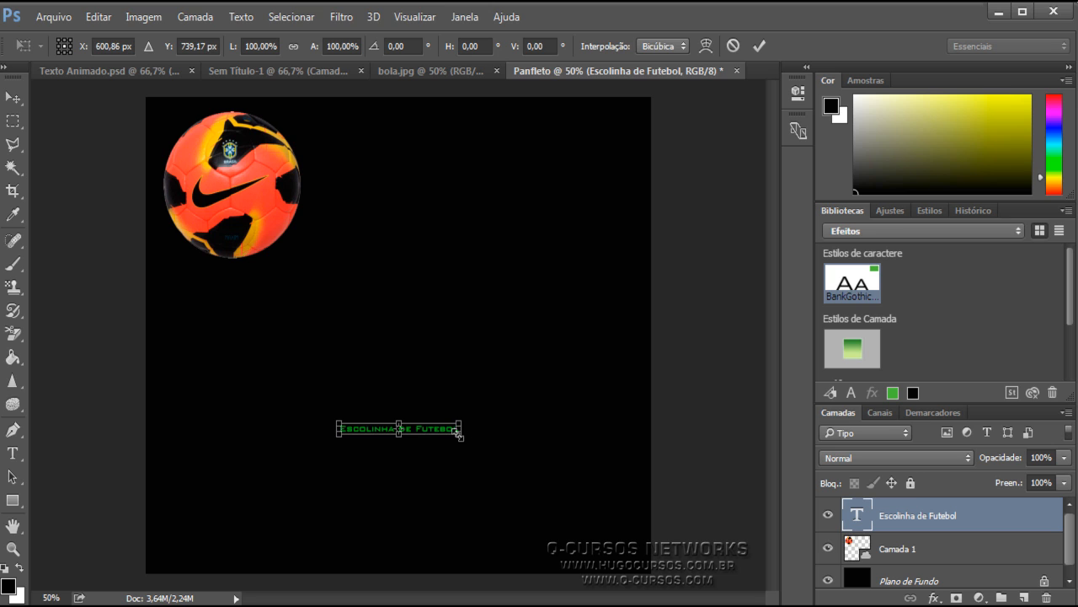
{"action": "left_click_drag", "start_coordinate": [459, 433], "coordinate": [698, 457]}
{"action": "left_click_drag", "start_coordinate": [579, 437], "coordinate": [462, 414]}
{"action": "key", "text": "Return"}
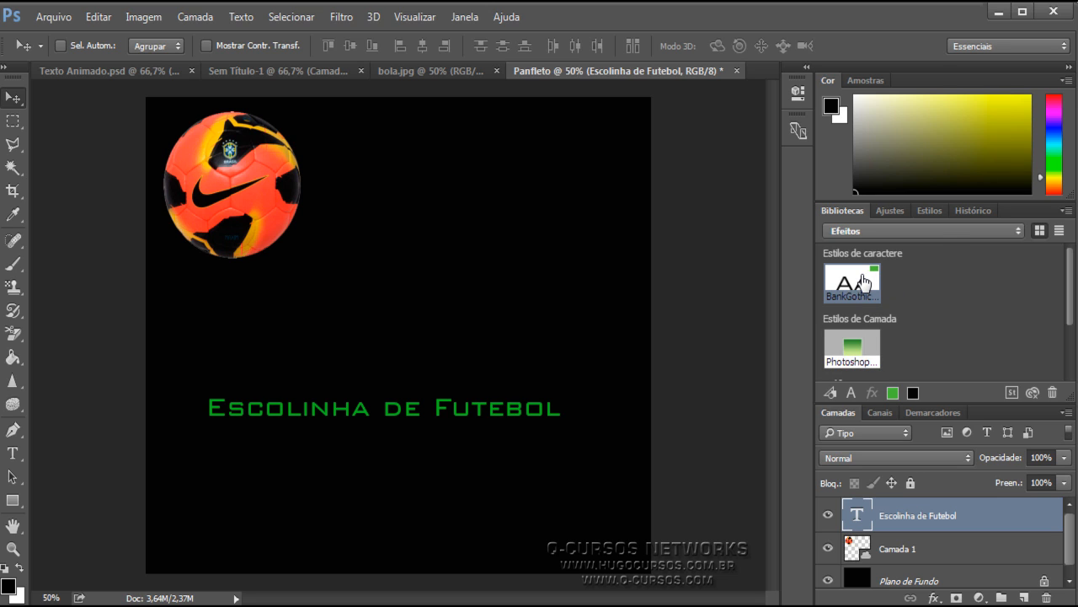
- Apply the Photoshop layer style from the Efeitos library to the text and check the Photoshop CC layer's effects in Texto Animado.psd
{"action": "left_click", "coordinate": [860, 347]}
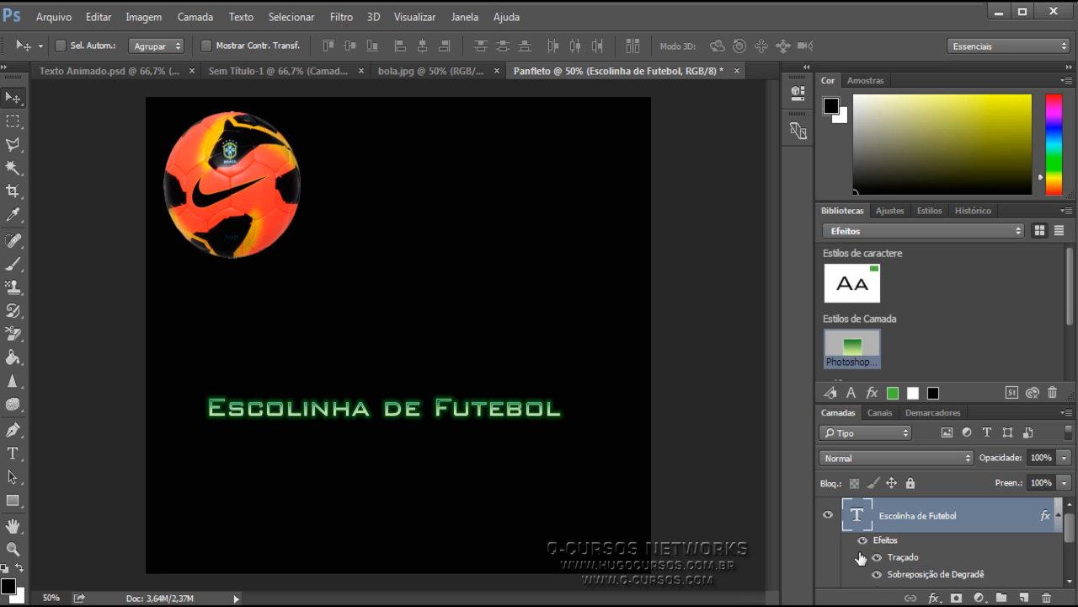
{"action": "left_click", "coordinate": [85, 73]}
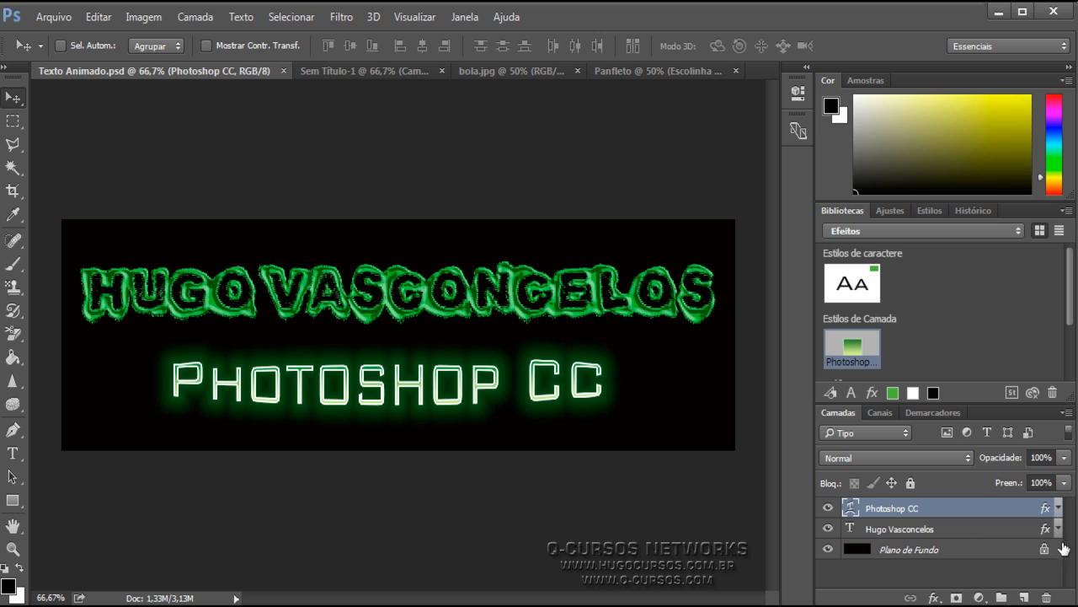
{"action": "left_click", "coordinate": [1057, 510]}
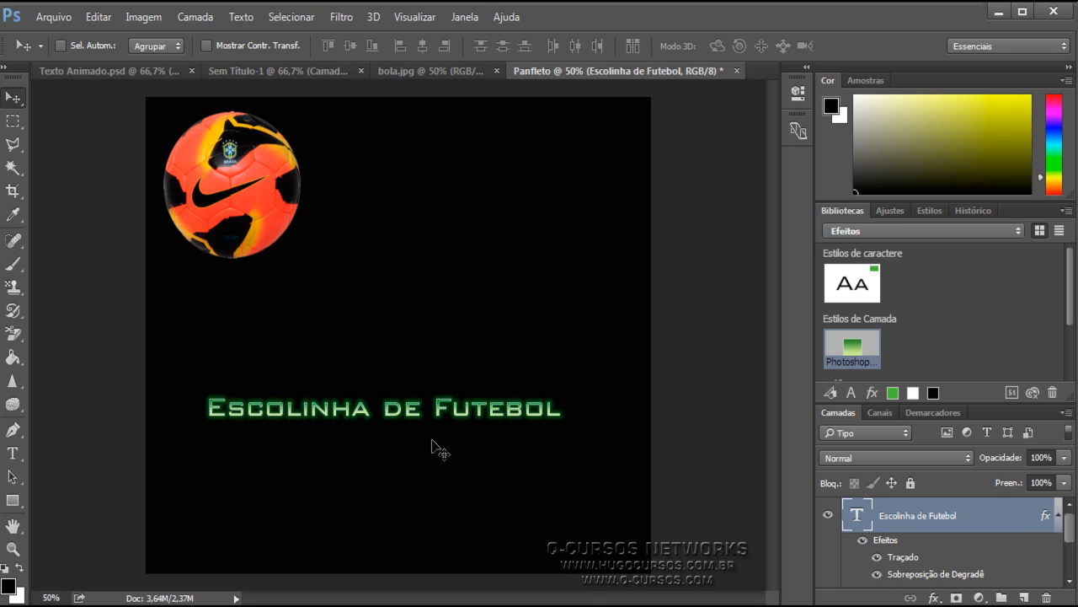
- Examine the stroke, gradient and outer glow on the "Escolinha de Futebol" text in Panfleto up close
{"action": "key", "text": "ctrl+1"}
{"action": "left_click_drag", "start_coordinate": [436, 431], "coordinate": [363, 298]}
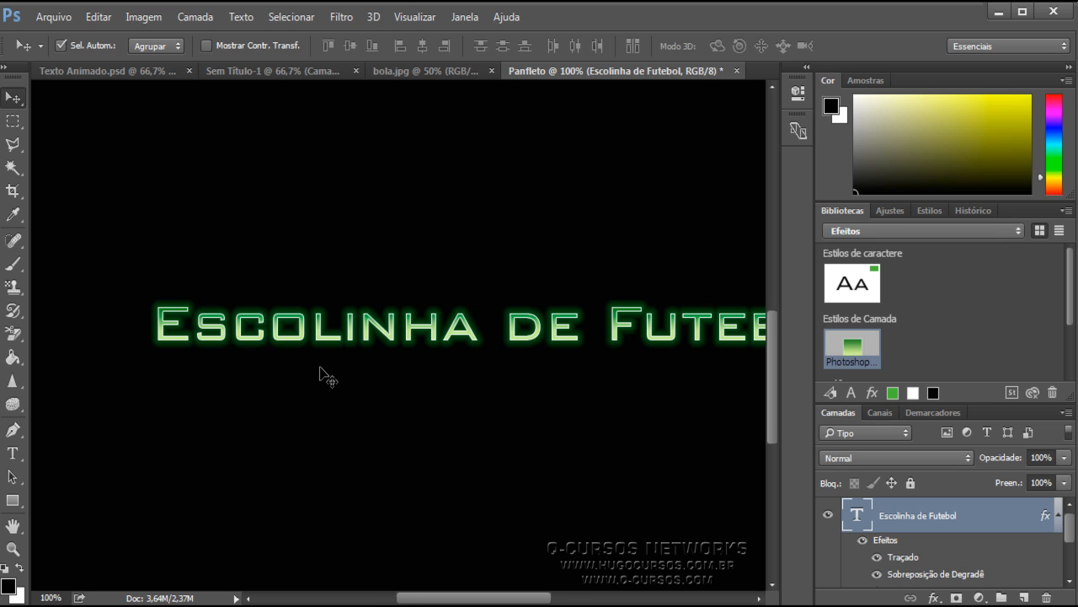
{"action": "key", "text": "ctrl+minus"}
{"action": "key", "text": "ctrl+plus"}
{"action": "key", "text": "ctrl+plus"}
{"action": "key", "text": "ctrl+plus"}
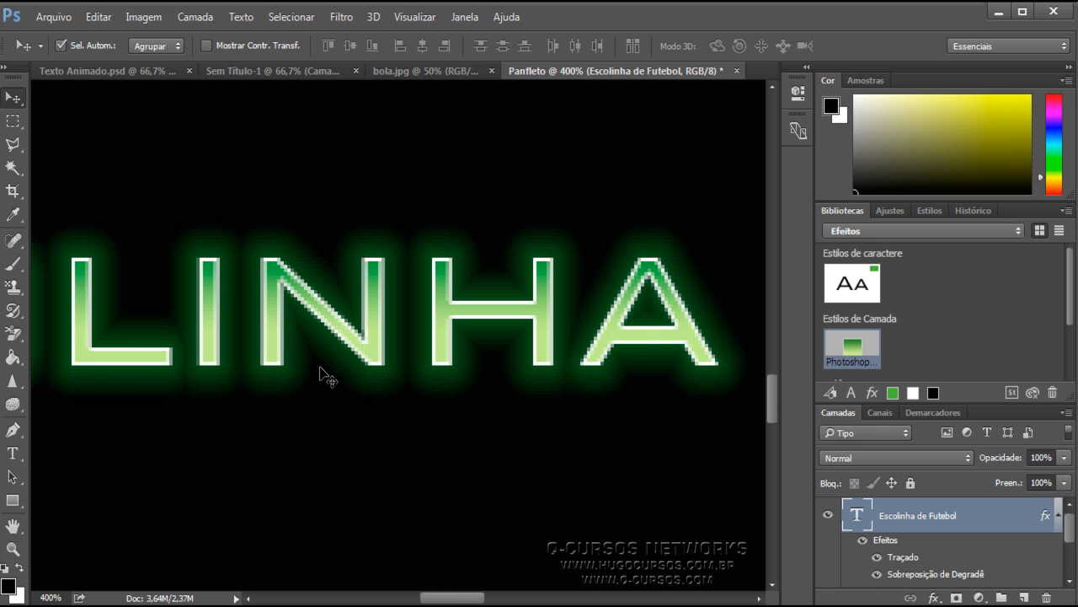
{"action": "key", "text": "ctrl+minus"}
{"action": "key", "text": "ctrl+minus"}
{"action": "key", "text": "ctrl+minus"}
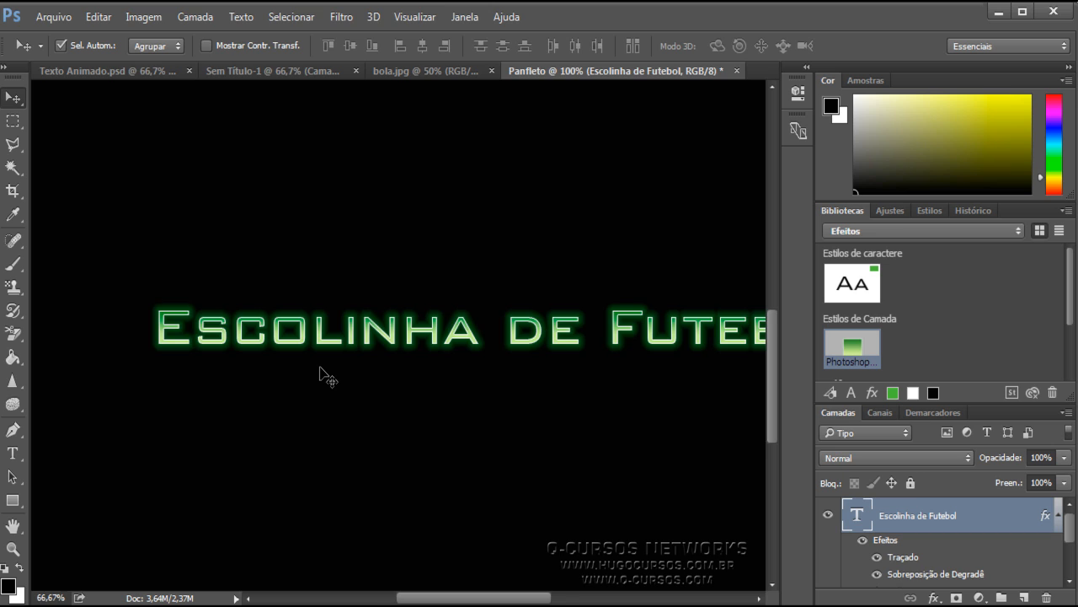
{"action": "key", "text": "ctrl+minus"}
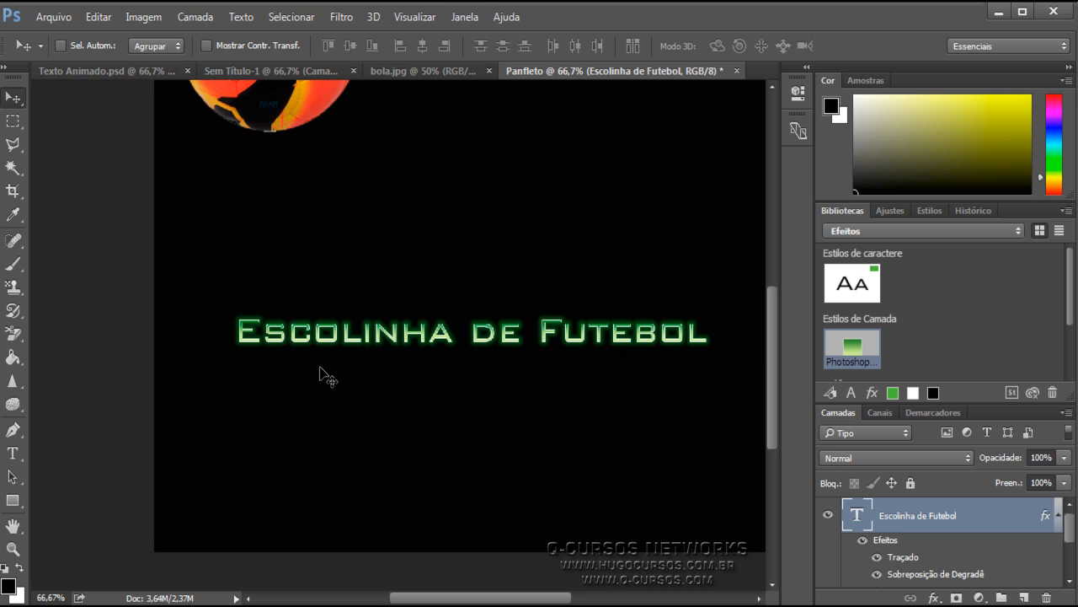
- Compare the type settings of the "Photoshop CC" text in Texto Animado.psd with those of the "Escolinha de Futebol" text in Panfleto
{"action": "left_click", "coordinate": [104, 71]}
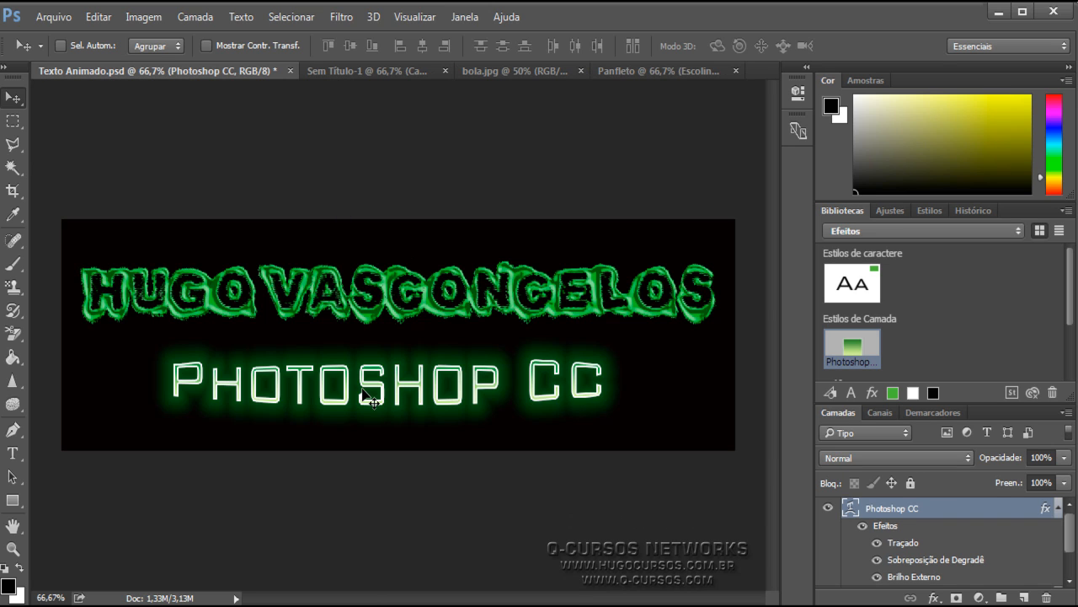
{"action": "left_click", "coordinate": [12, 456]}
{"action": "left_click", "coordinate": [320, 395]}
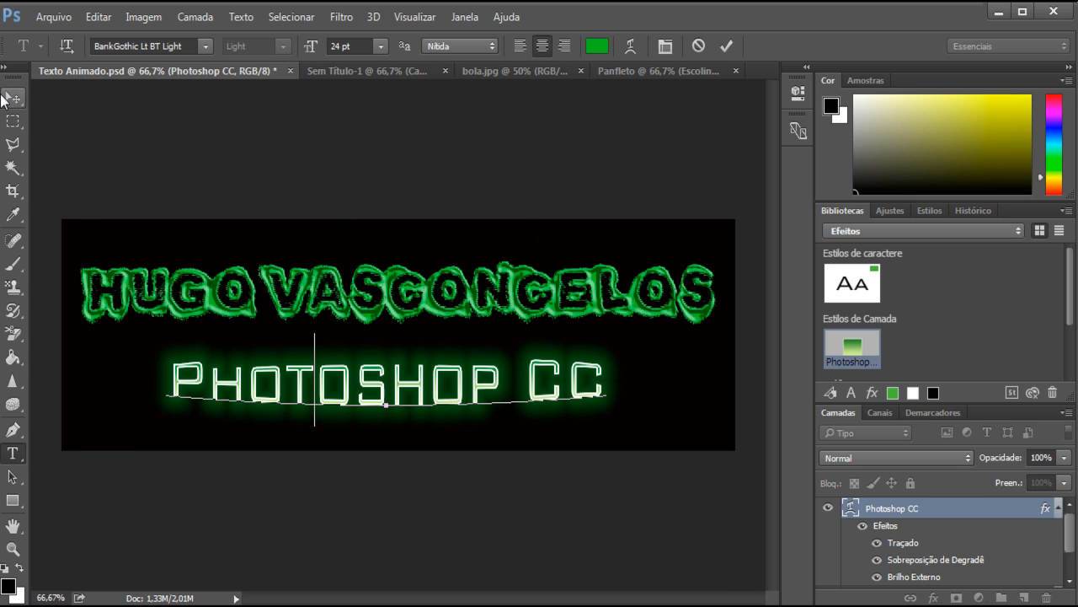
{"action": "left_click", "coordinate": [5, 99]}
{"action": "left_click", "coordinate": [661, 71]}
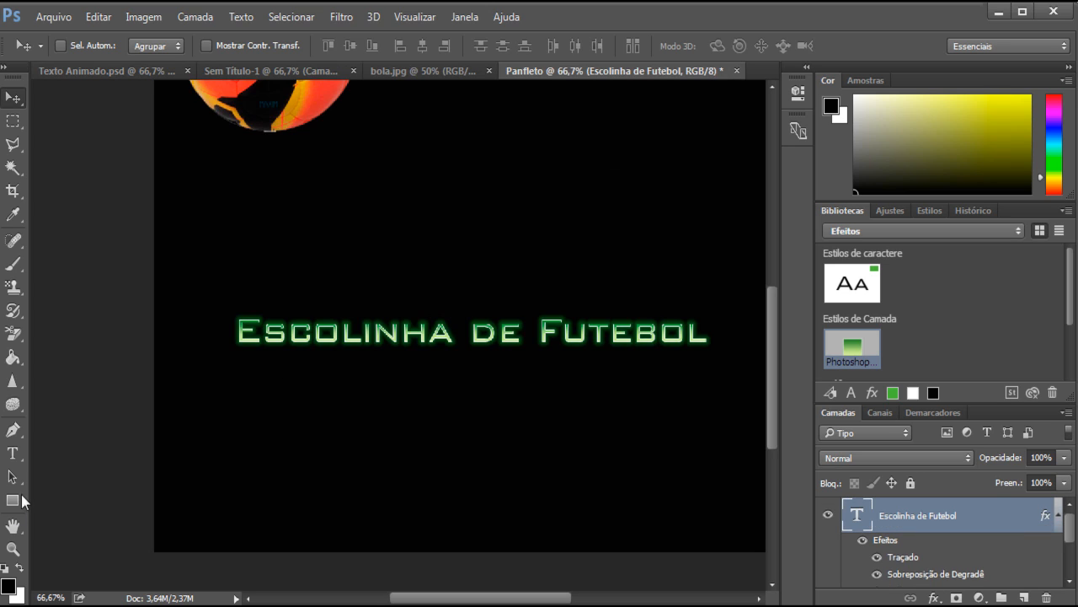
{"action": "left_click", "coordinate": [13, 454]}
{"action": "left_click", "coordinate": [299, 337]}
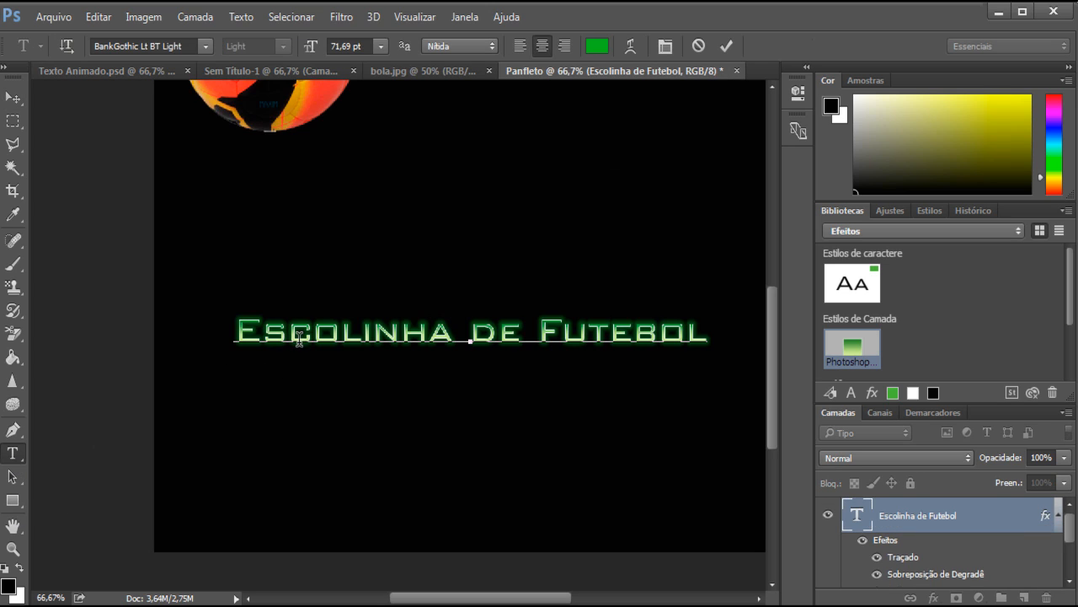
{"action": "left_click", "coordinate": [325, 339]}
{"action": "left_click", "coordinate": [20, 102]}
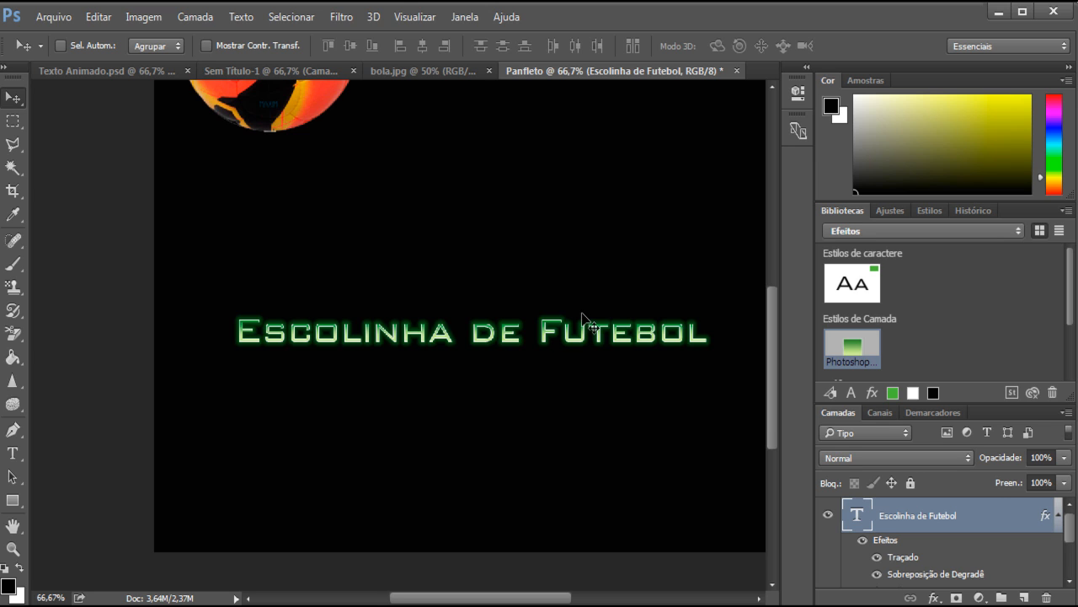
- Review the ball and text in Panfleto against the contents of Sem Título-1 and Texto Animado.psd
{"action": "scroll", "coordinate": [585, 346], "scroll_direction": "up", "scroll_amount": 5}
{"action": "scroll", "coordinate": [585, 354], "scroll_direction": "down", "scroll_amount": 6}
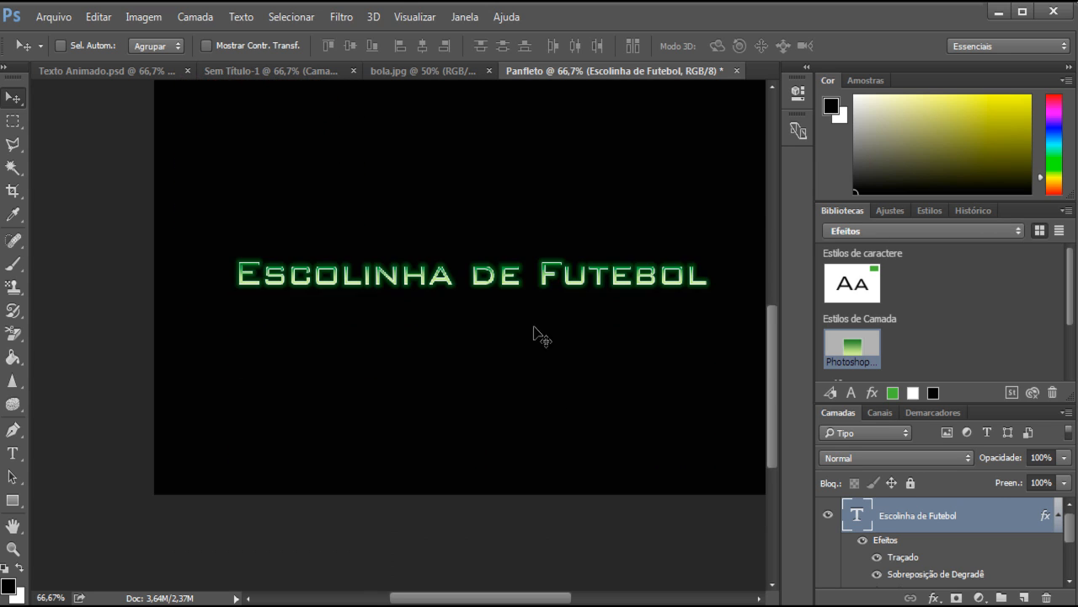
{"action": "scroll", "coordinate": [539, 337], "scroll_direction": "up", "scroll_amount": 5}
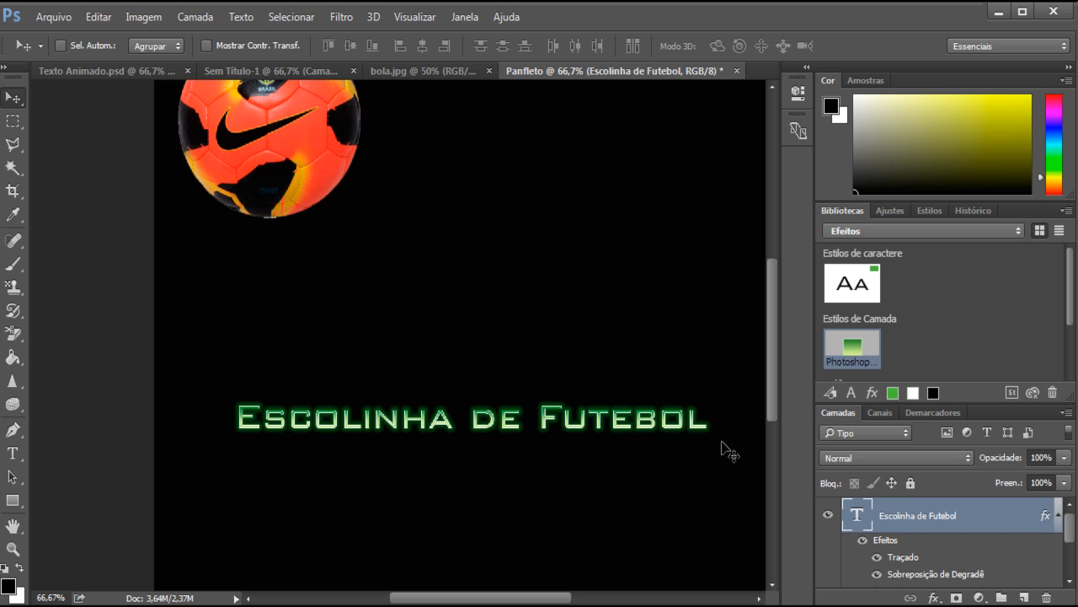
{"action": "scroll", "coordinate": [539, 388], "scroll_direction": "up", "scroll_amount": 3}
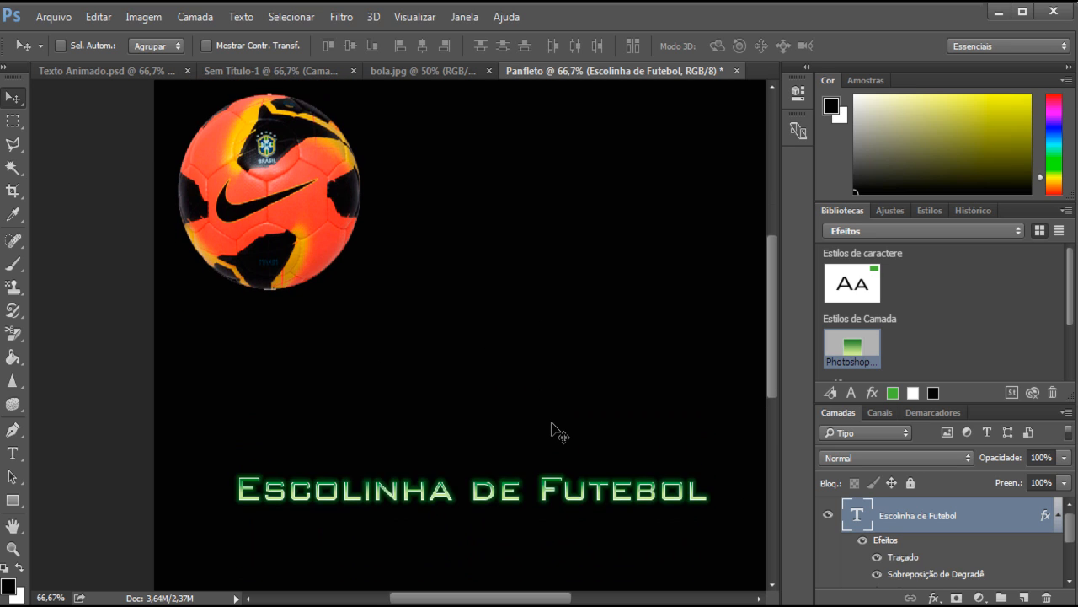
{"action": "scroll", "coordinate": [557, 433], "scroll_direction": "down", "scroll_amount": 2}
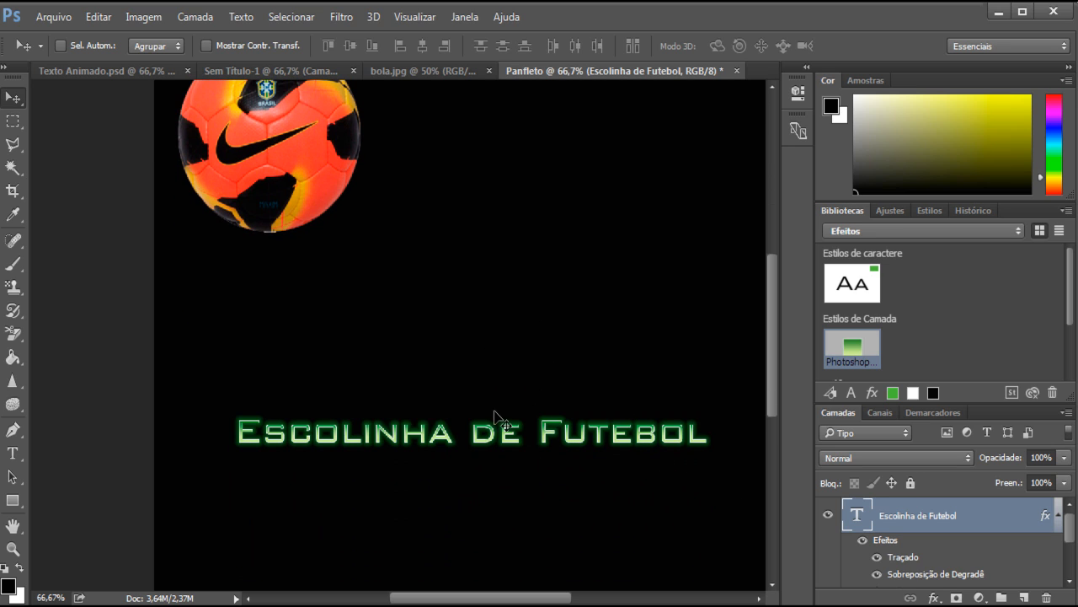
{"action": "left_click", "coordinate": [384, 72]}
{"action": "left_click", "coordinate": [310, 72]}
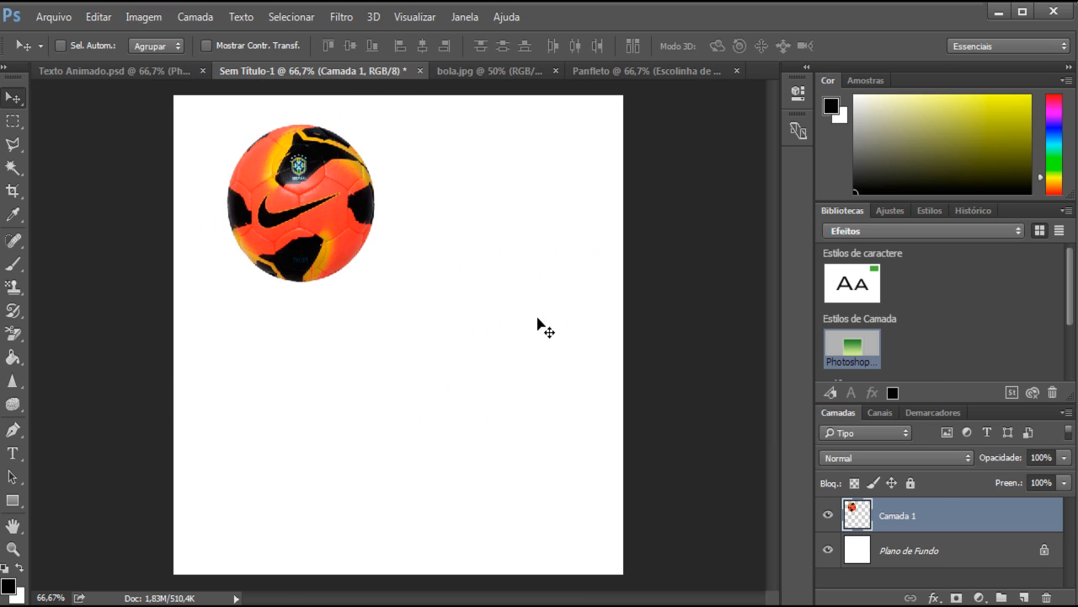
{"action": "left_click", "coordinate": [141, 73]}
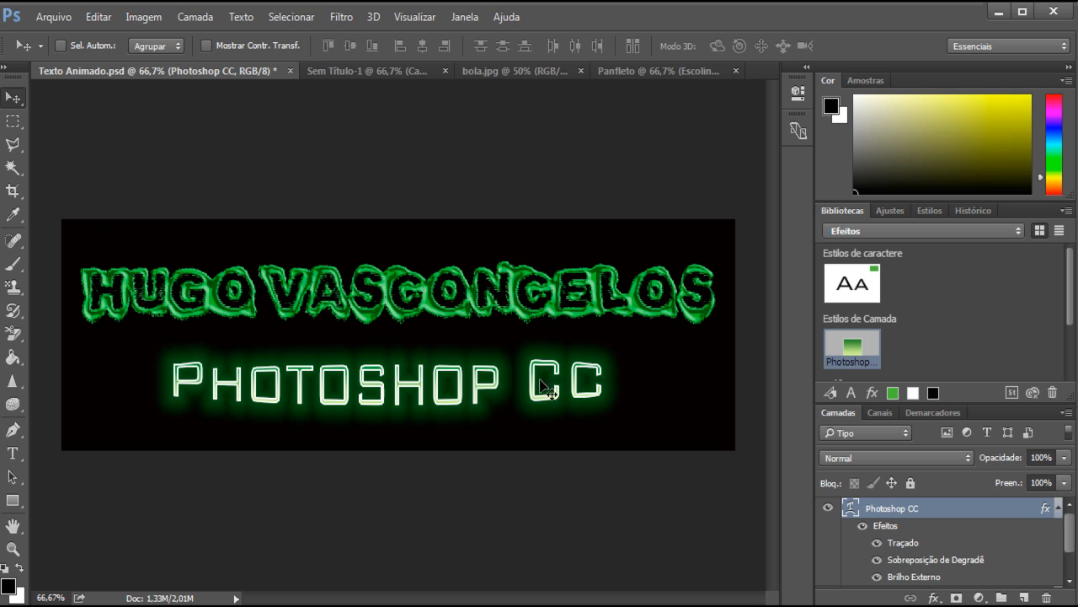
{"action": "left_click", "coordinate": [675, 72]}
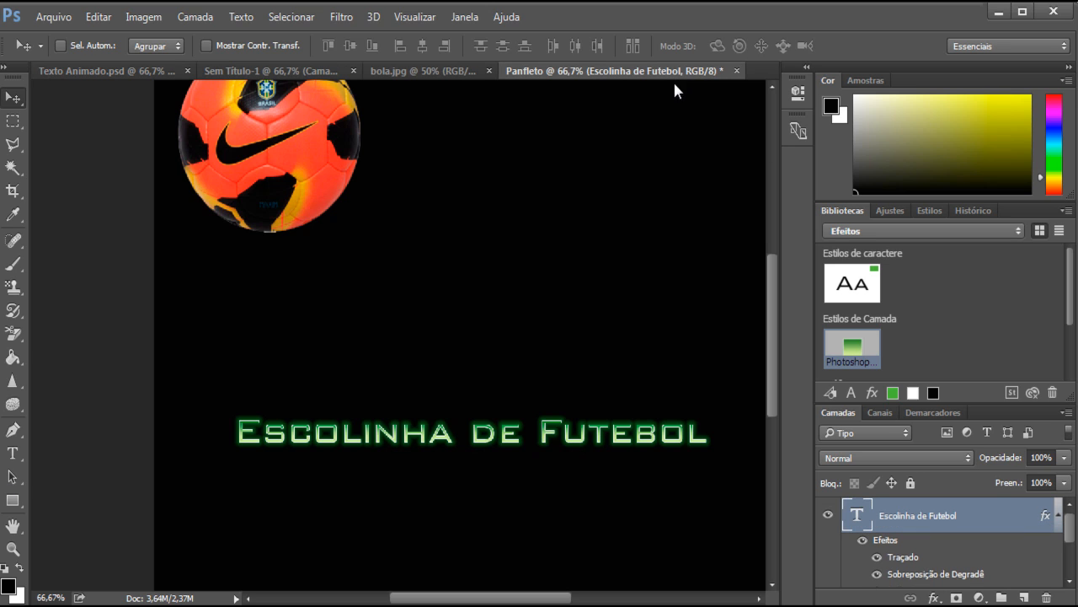
- Warp the "Escolinha de Futebol" text with the Saliência style, lowering its horizontal Curvatura
{"action": "left_click", "coordinate": [12, 452]}
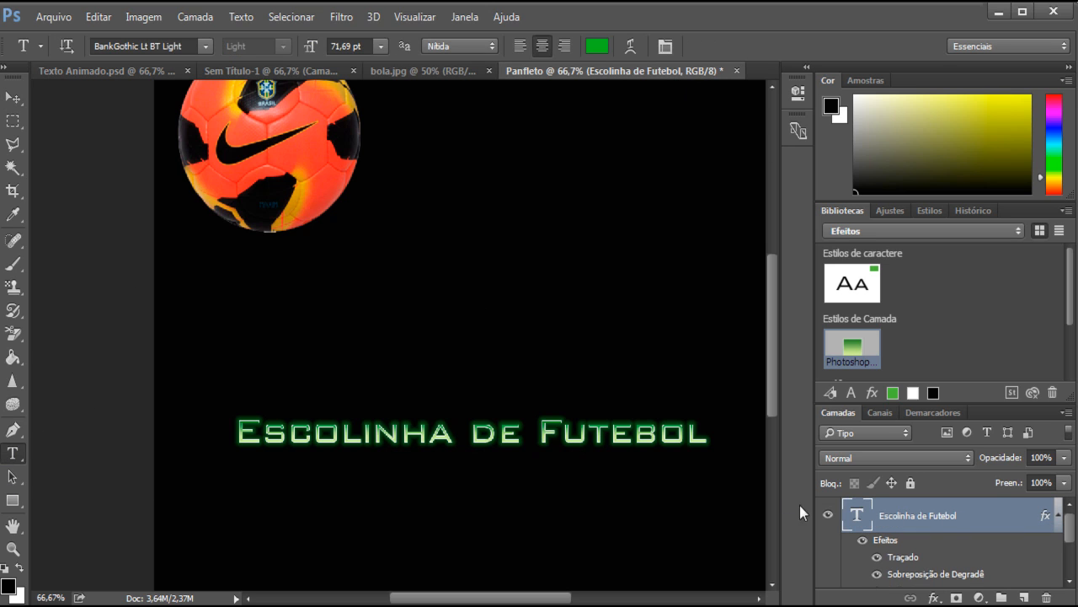
{"action": "left_click", "coordinate": [631, 46]}
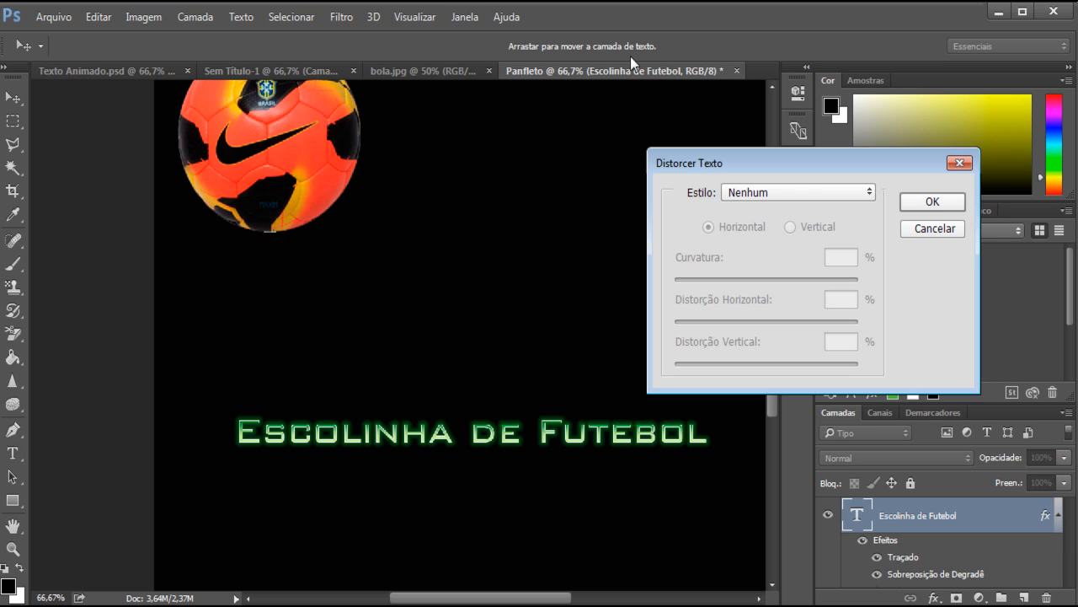
{"action": "left_click", "coordinate": [773, 190]}
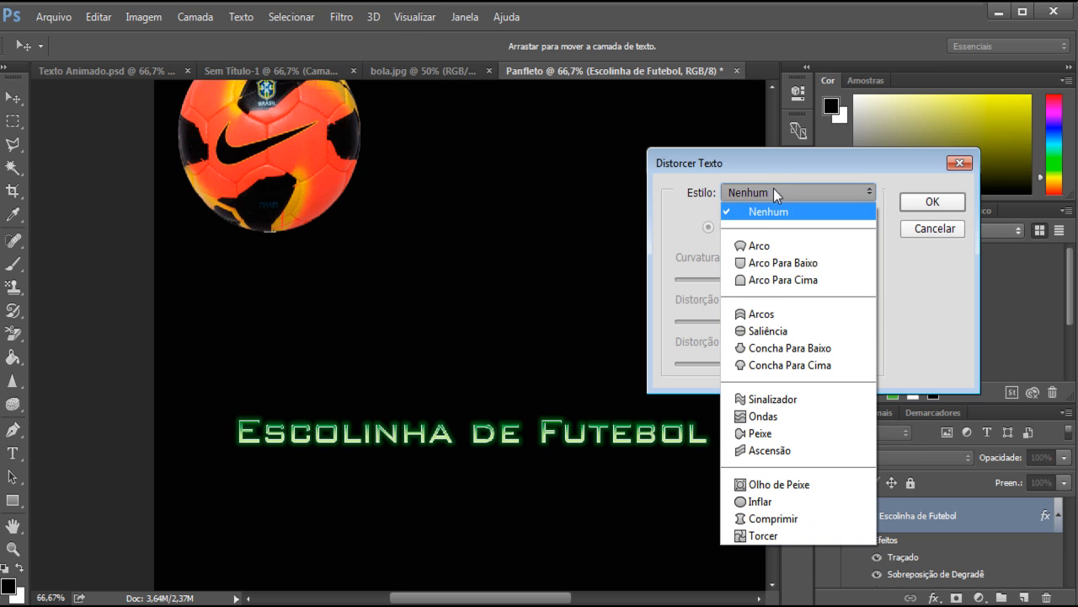
{"action": "left_click", "coordinate": [779, 332]}
{"action": "left_click_drag", "start_coordinate": [812, 279], "coordinate": [778, 281]}
{"action": "left_click", "coordinate": [929, 202]}
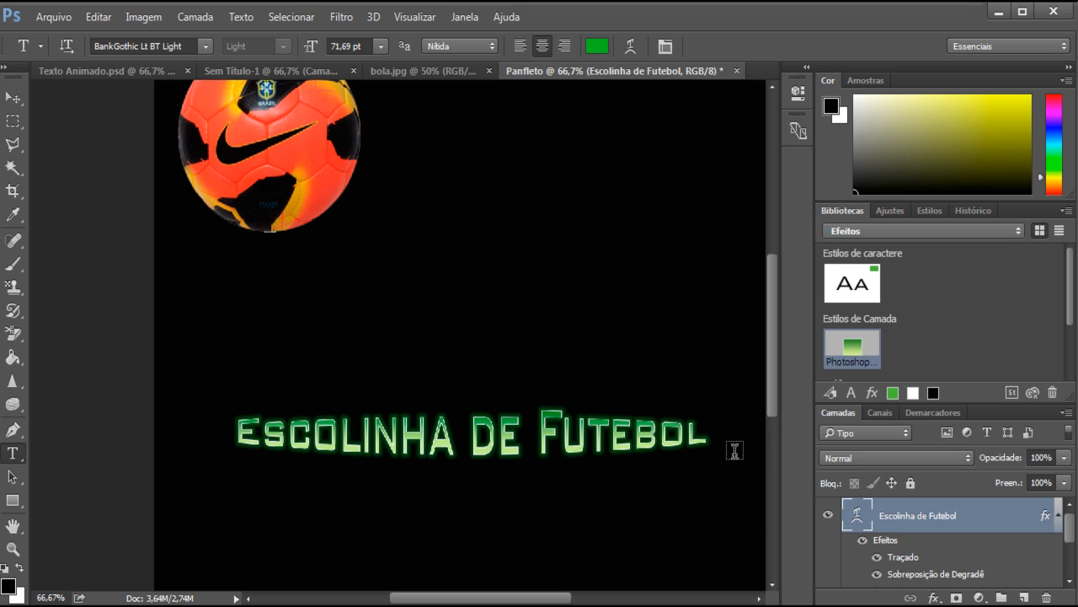
{"action": "scroll", "coordinate": [1068, 340], "scroll_direction": "down", "scroll_amount": 2}
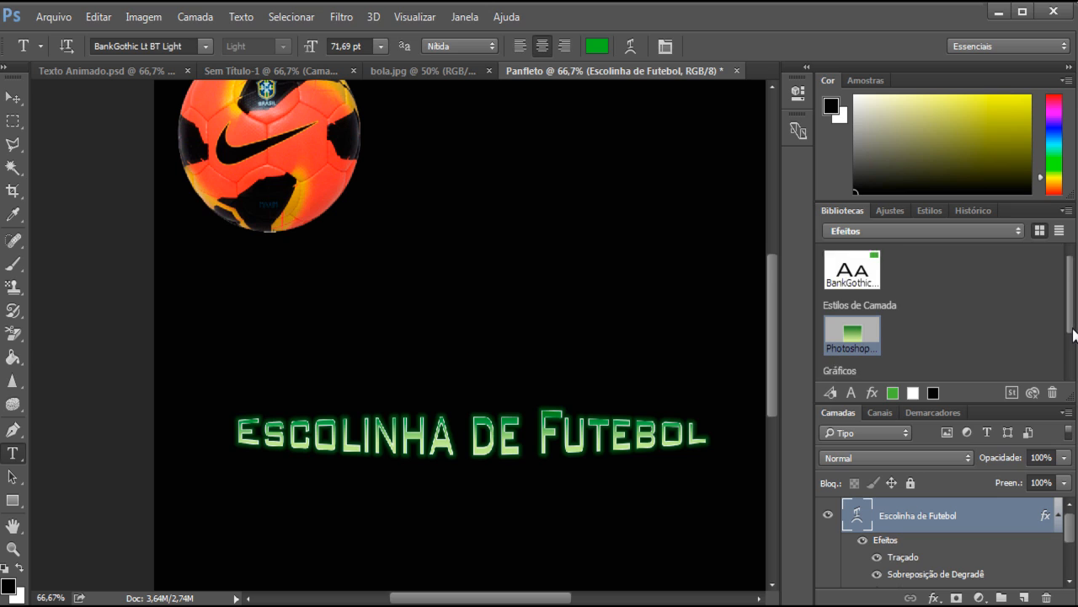
{"action": "scroll", "coordinate": [1068, 340], "scroll_direction": "down", "scroll_amount": 1}
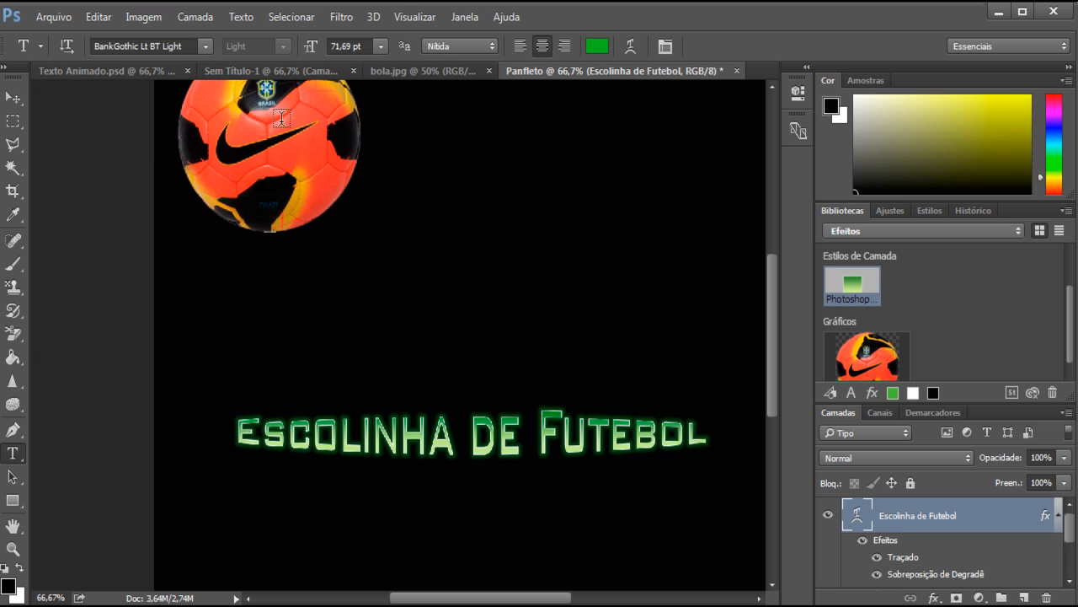
{"action": "left_click", "coordinate": [53, 16]}
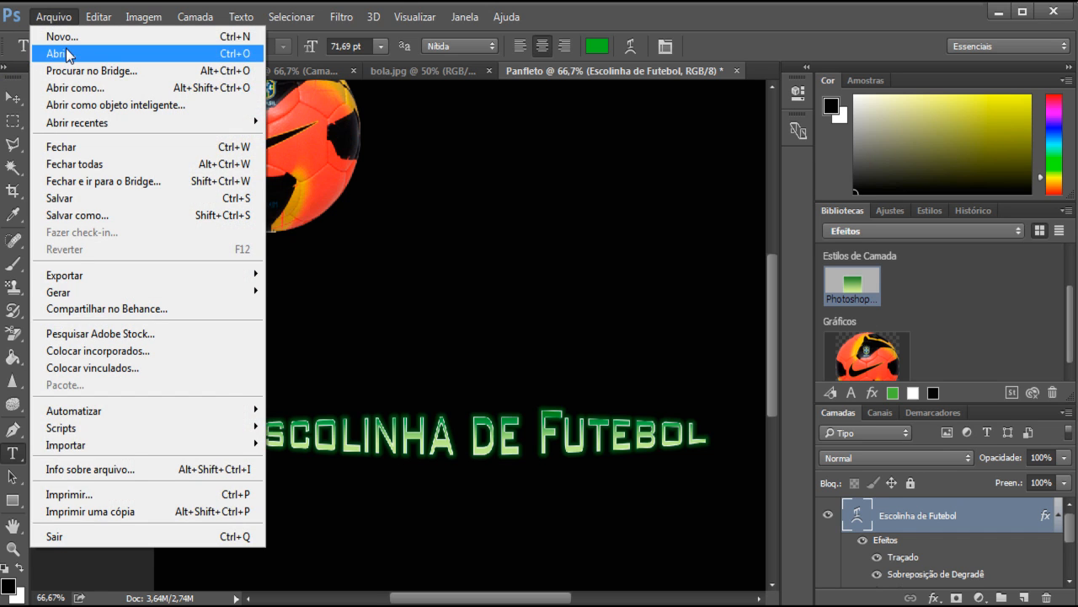
{"action": "mouse_move", "coordinate": [98, 16]}
{"action": "left_click", "coordinate": [703, 18]}
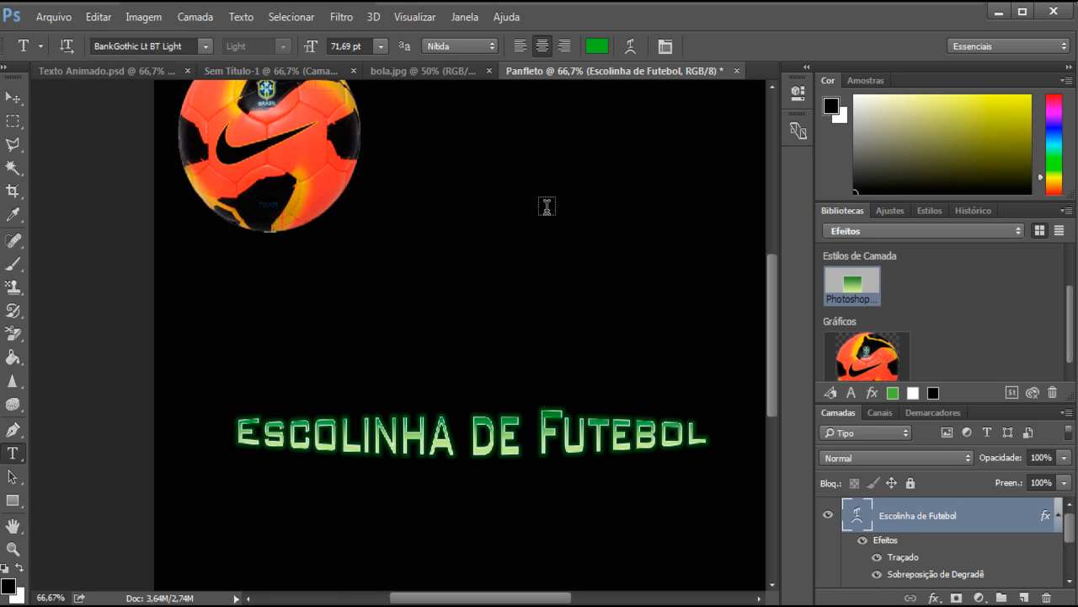